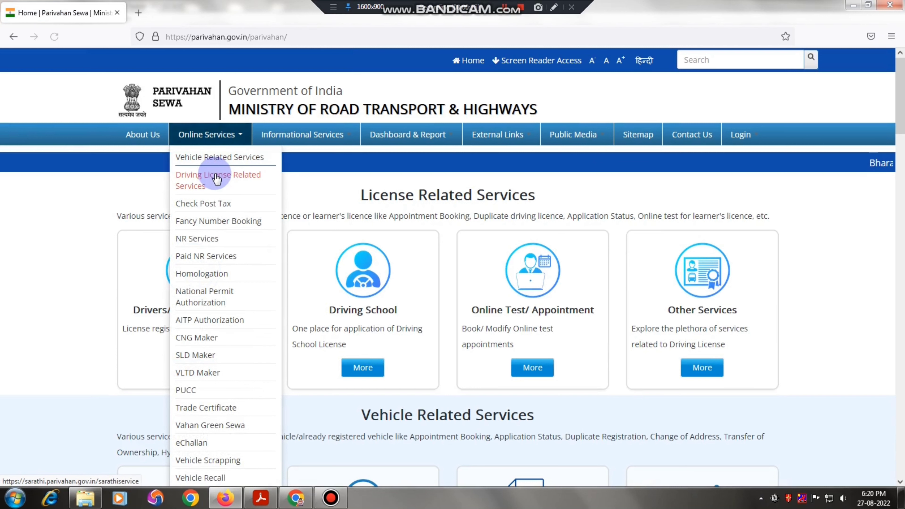
# Pick Gujarat under Driving License Related Services and start a new learner's licence application.
pyautogui.click(218, 184)
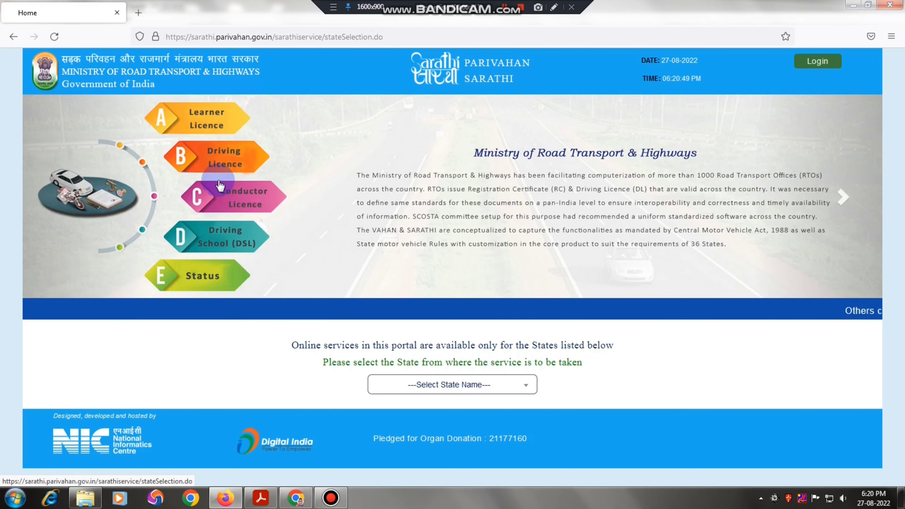
pyautogui.click(518, 378)
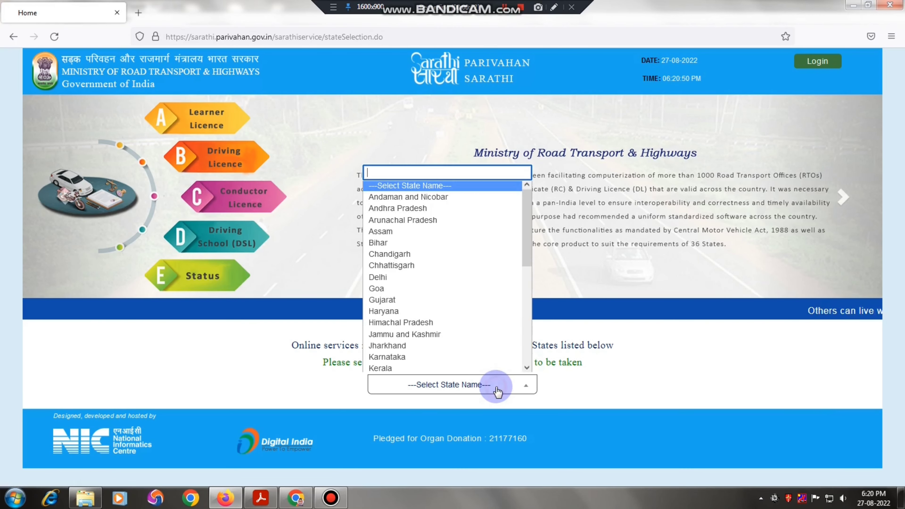
pyautogui.click(410, 301)
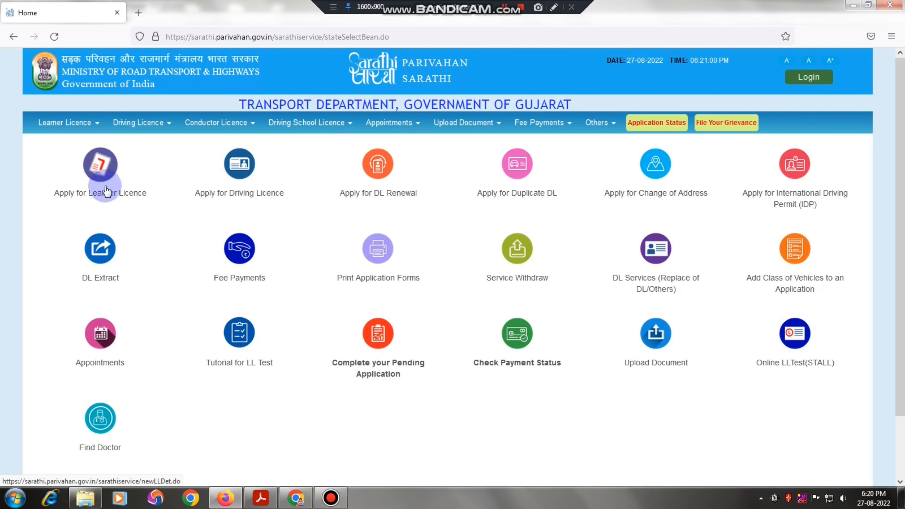
pyautogui.click(102, 168)
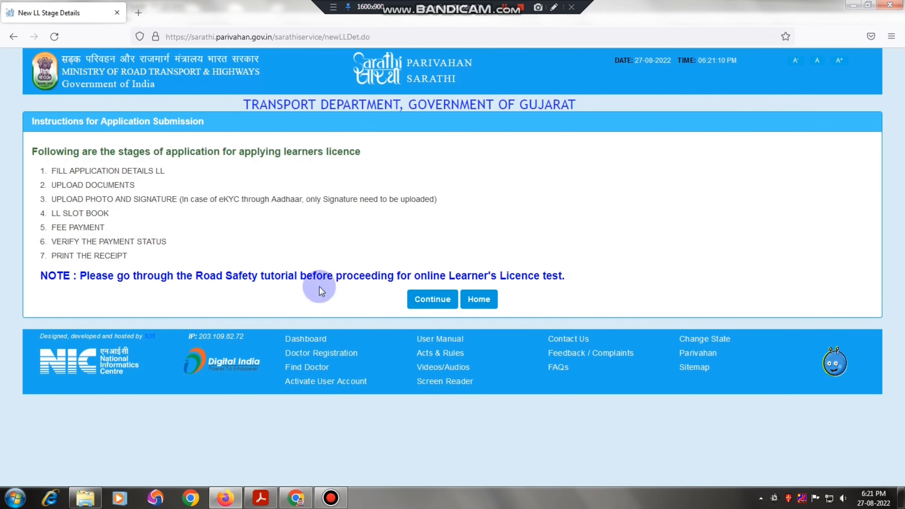
# Select SURAT -- GJ05 as the RTO office with the ITI - SURAT camp and submit.
pyautogui.click(432, 299)
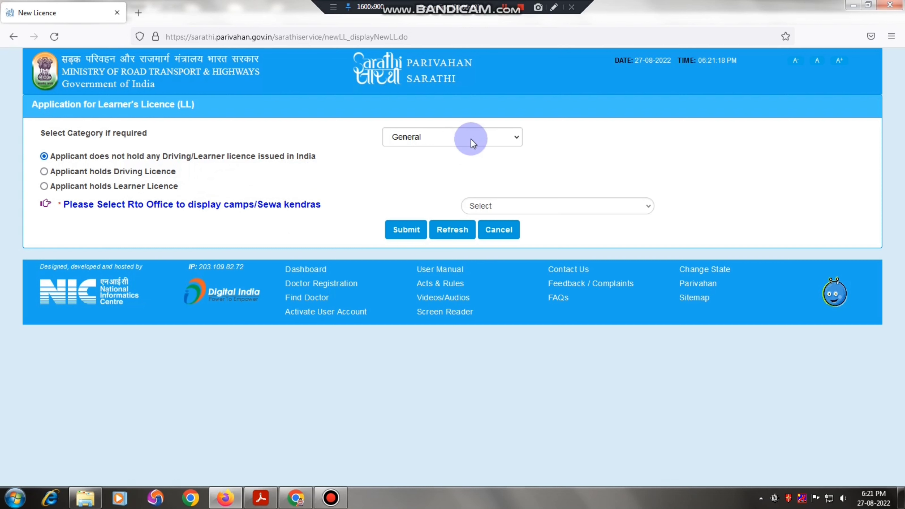
pyautogui.click(554, 209)
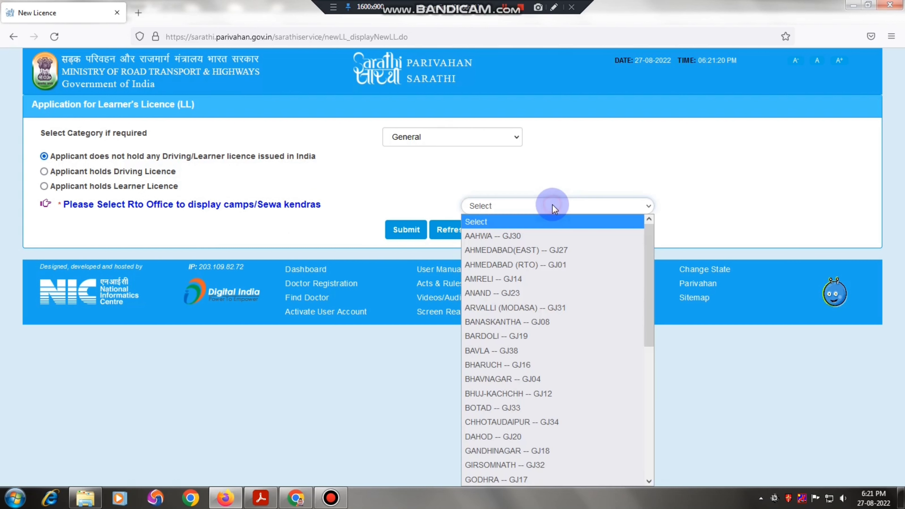
pyautogui.write('su')
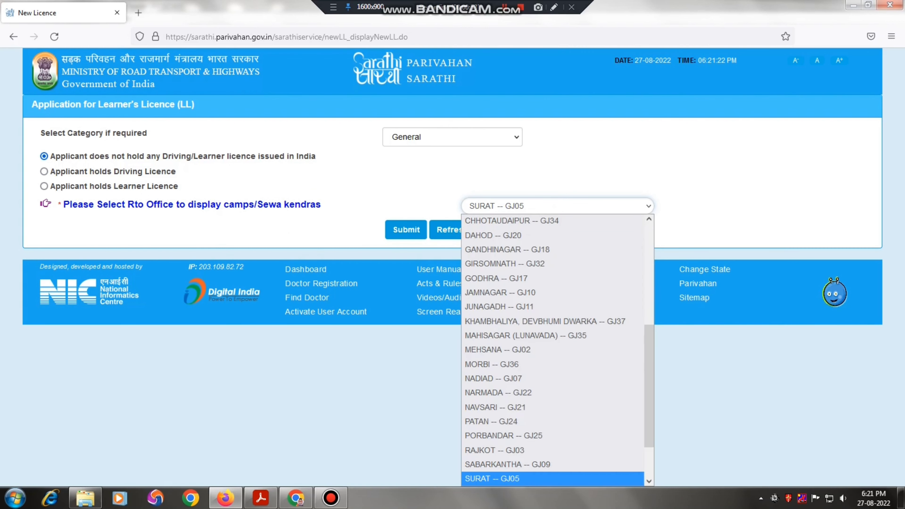
pyautogui.press('Return')
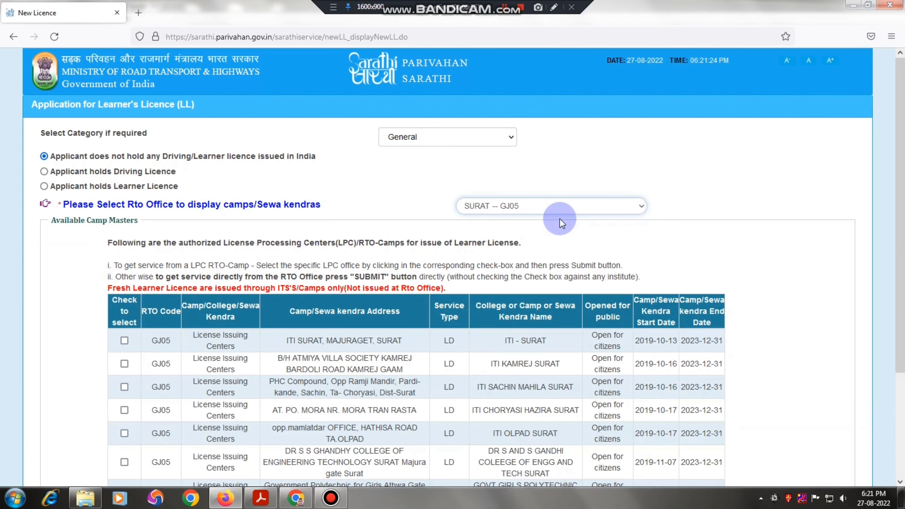
pyautogui.scroll(-3, 841, 218)
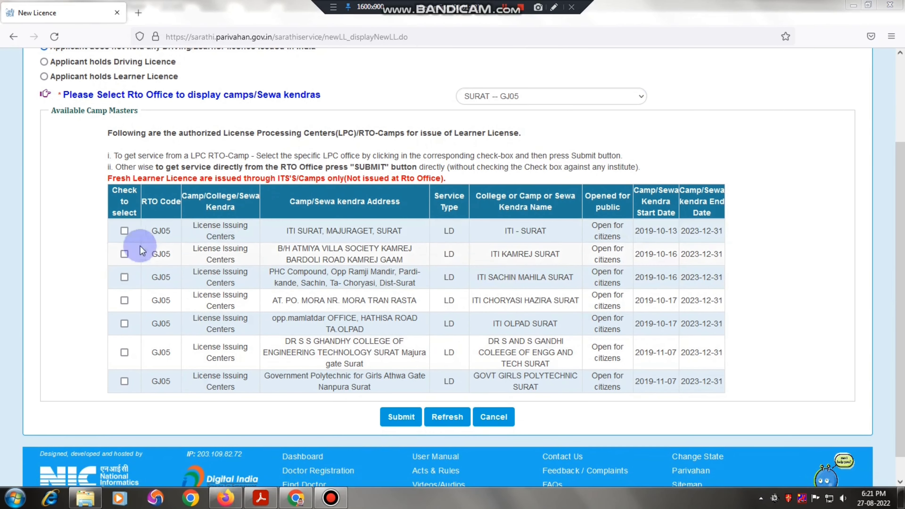
pyautogui.click(124, 232)
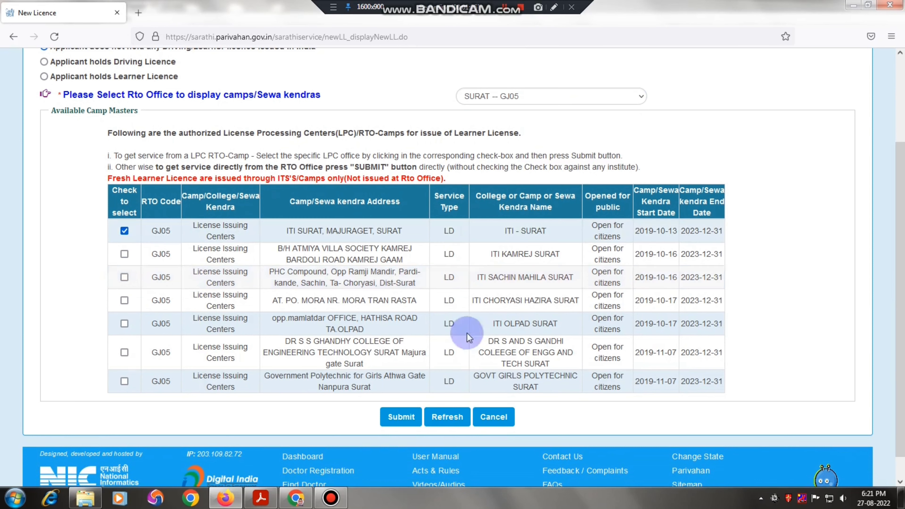
pyautogui.click(401, 417)
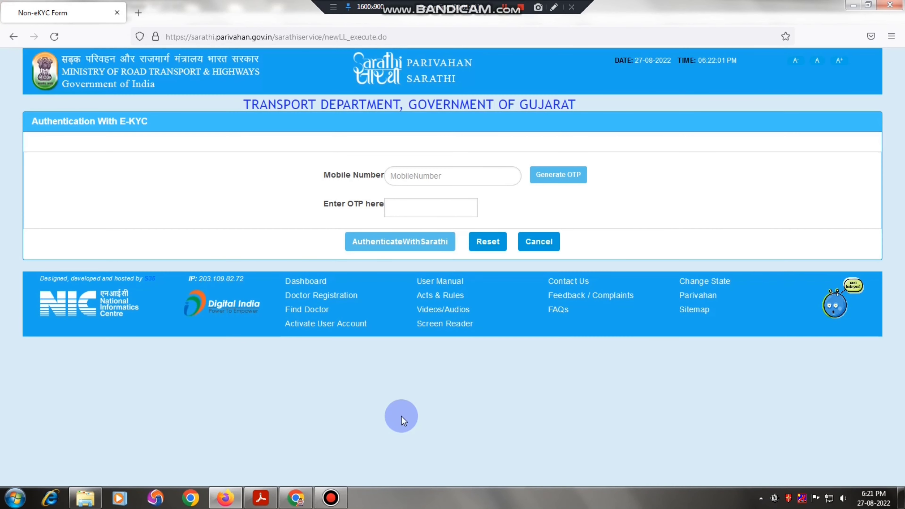
# Authenticate the applicant's mobile number using the one-time code sent to it.
pyautogui.click(470, 176)
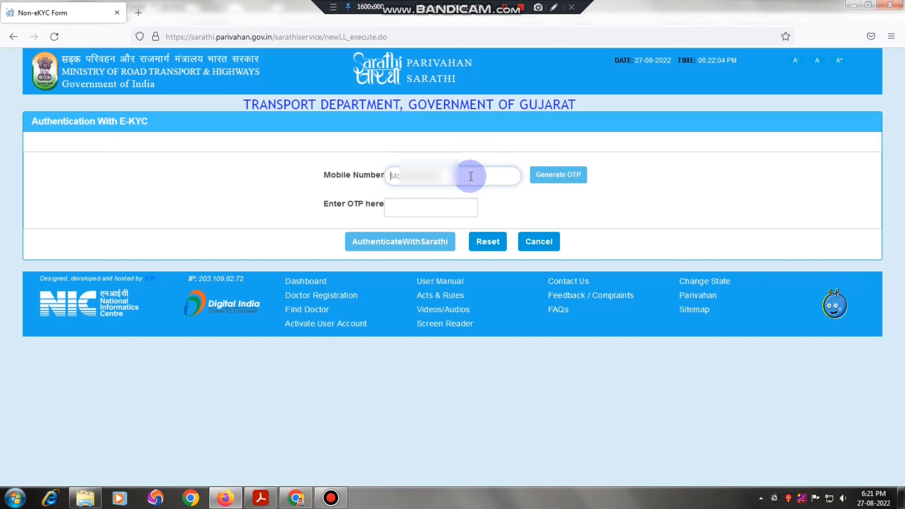
pyautogui.click(558, 180)
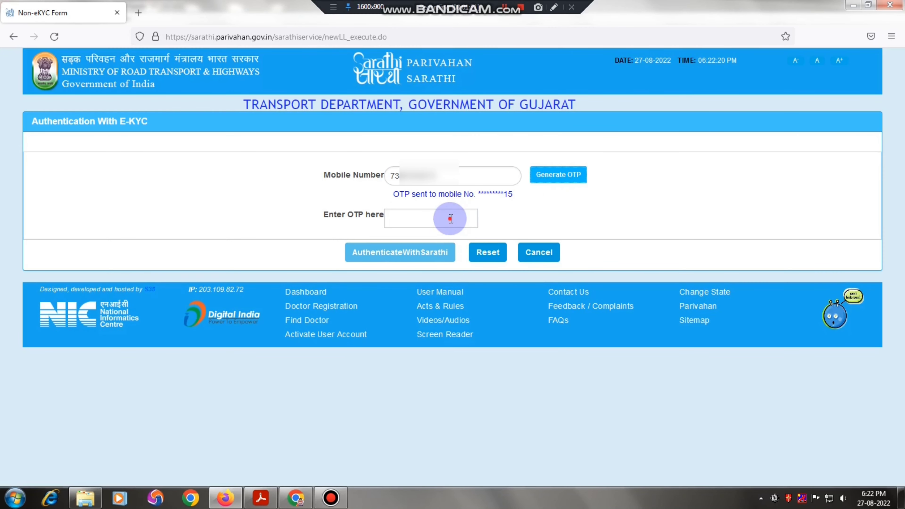
pyautogui.click(450, 218)
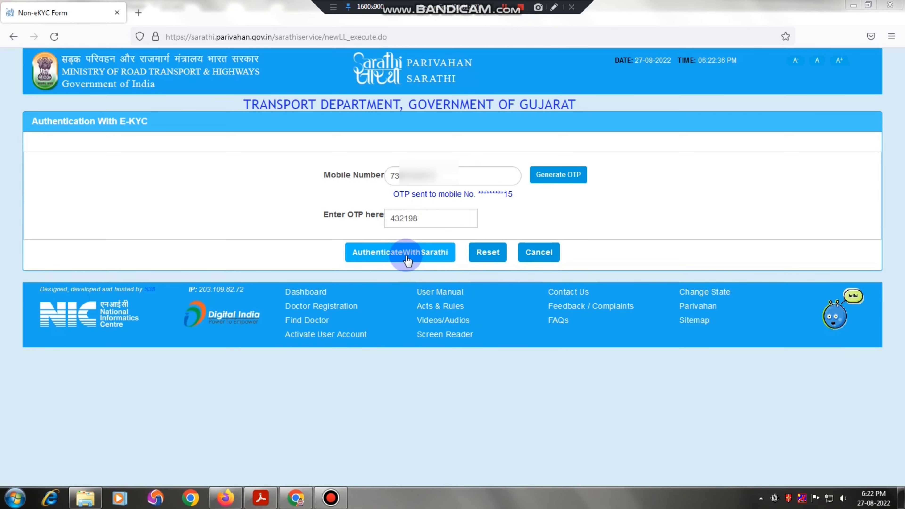
pyautogui.click(407, 252)
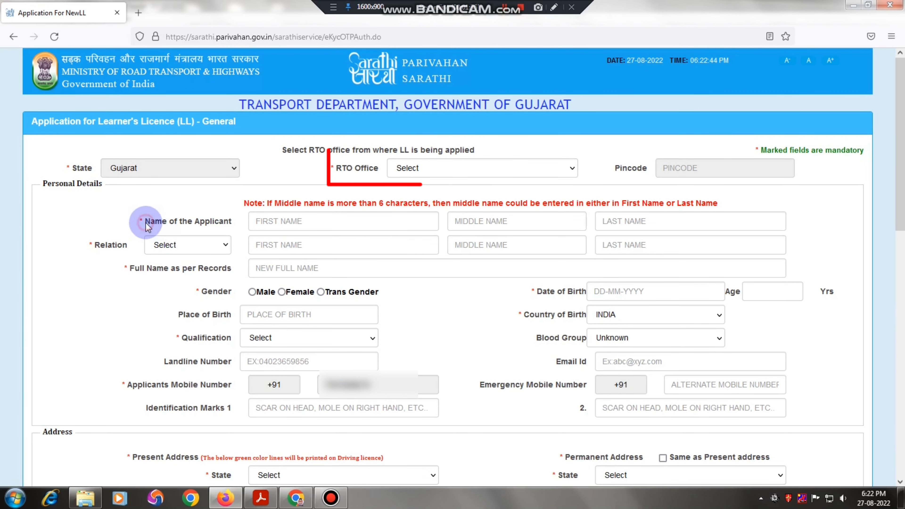
# Enter the applicant's first, middle and last names and the full name, and set gender to Male.
pyautogui.click(345, 220)
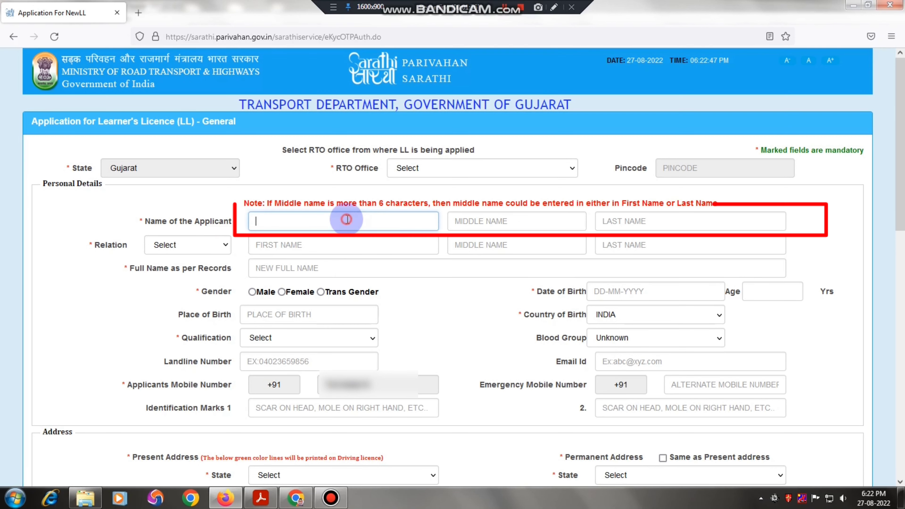
pyautogui.click(531, 221)
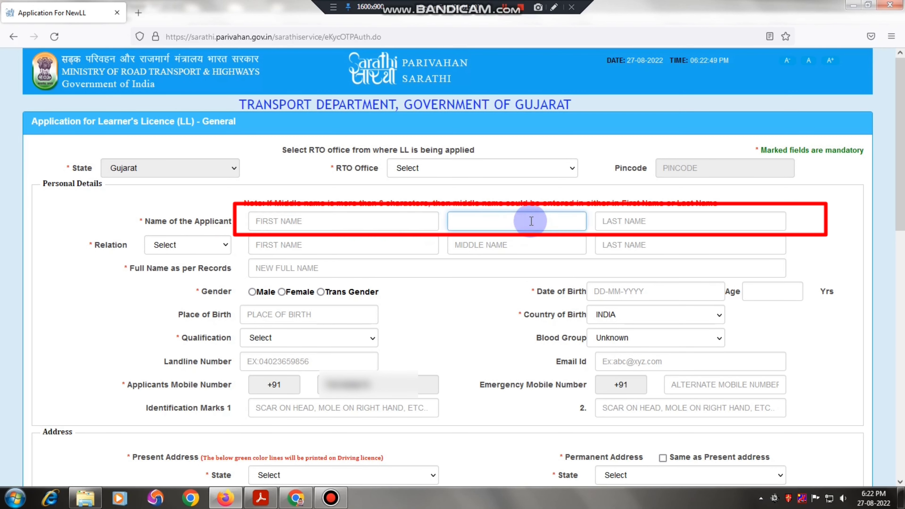
pyautogui.click(610, 220)
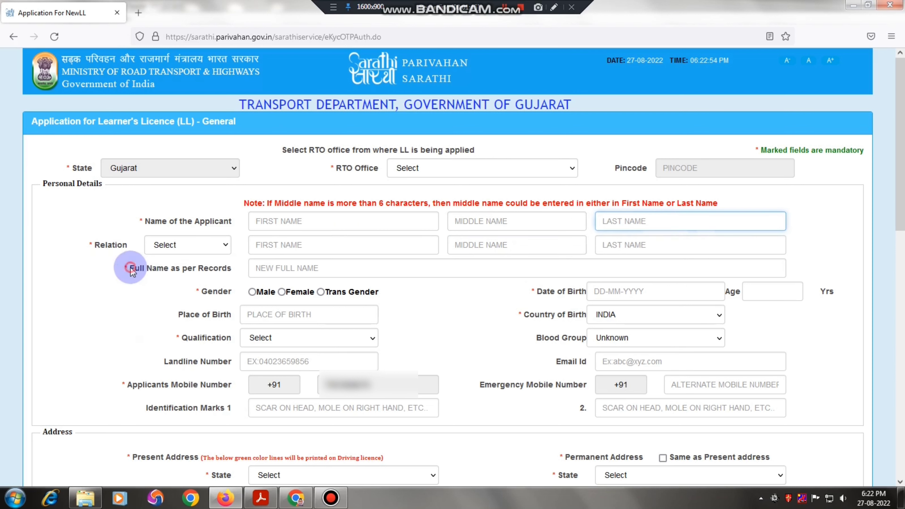
pyautogui.click(168, 268)
pyautogui.click(274, 270)
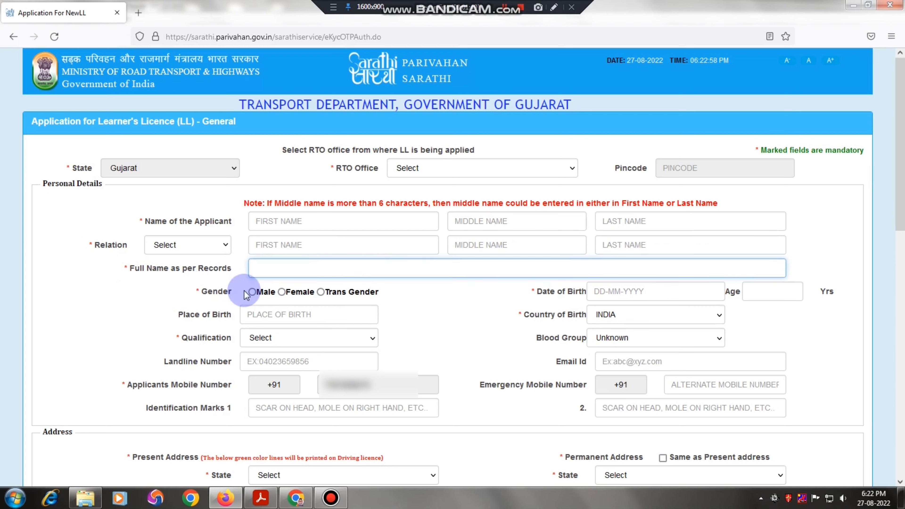
pyautogui.click(252, 292)
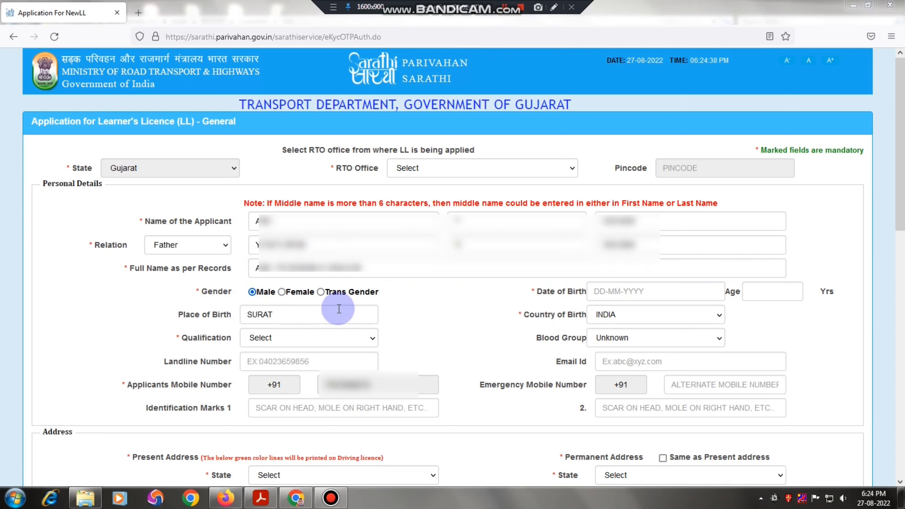
# Set the birth date (age 17), qualification 10+2 or Equivalent, blood group O+, and the applicant's e-mail.
pyautogui.click(637, 291)
pyautogui.click(717, 362)
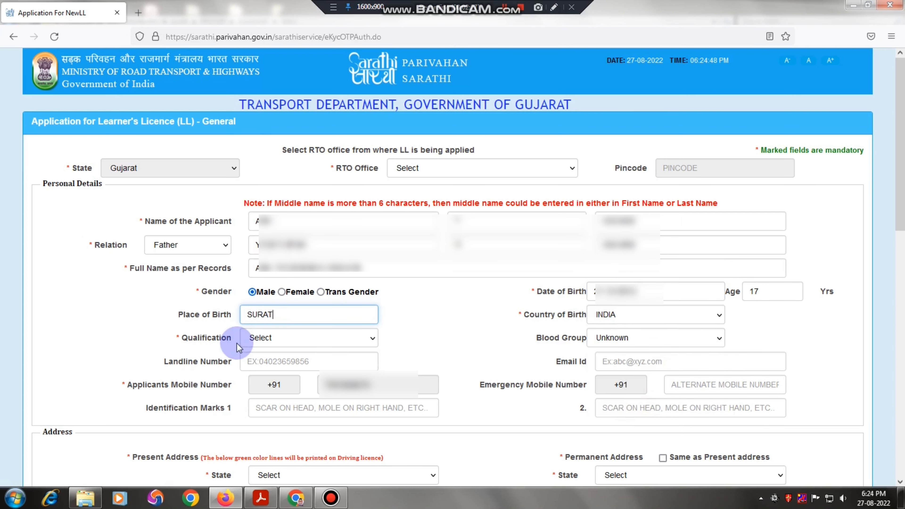
pyautogui.click(284, 340)
pyautogui.click(307, 135)
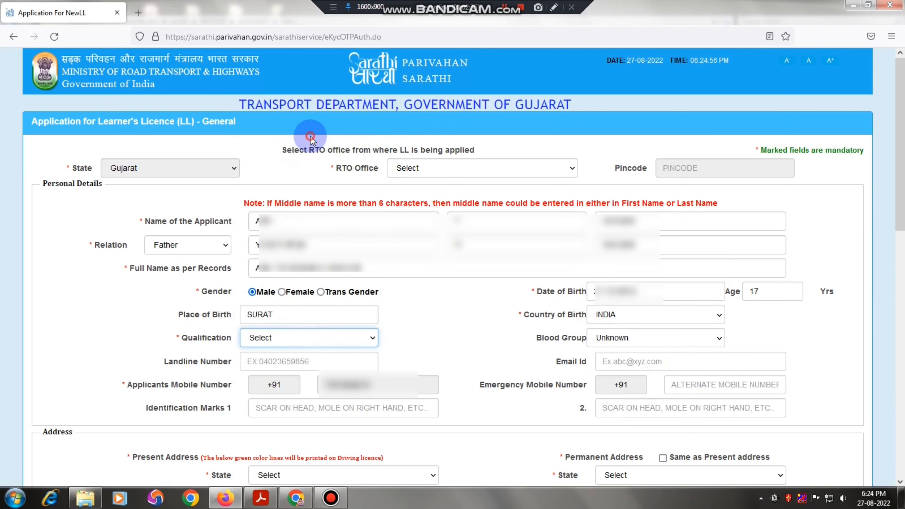
pyautogui.click(665, 338)
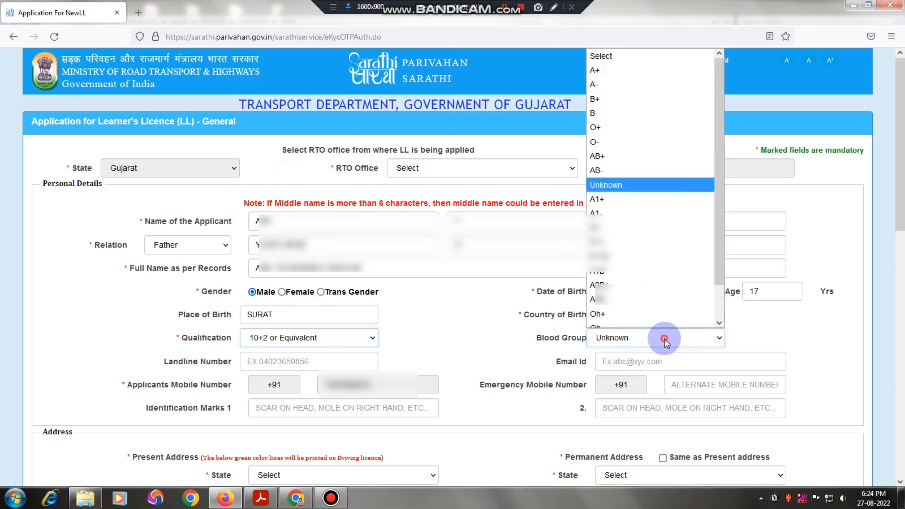
pyautogui.click(616, 122)
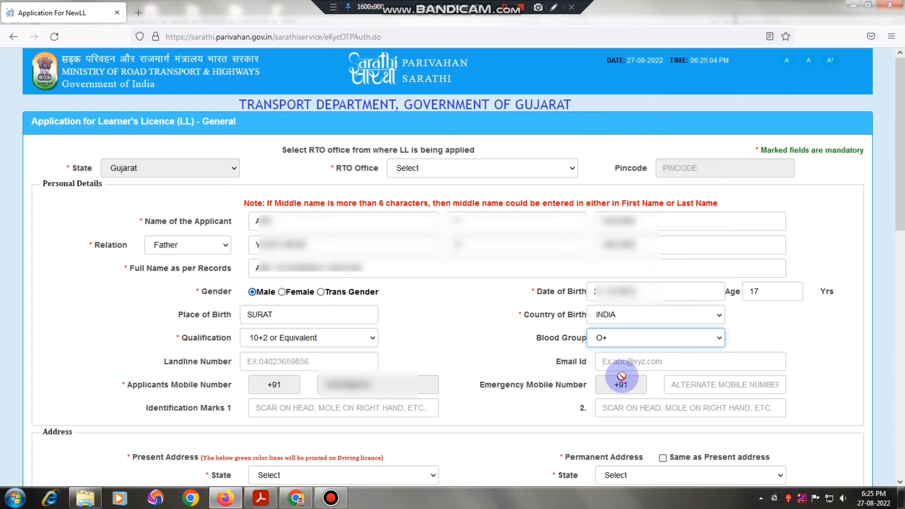
pyautogui.click(676, 360)
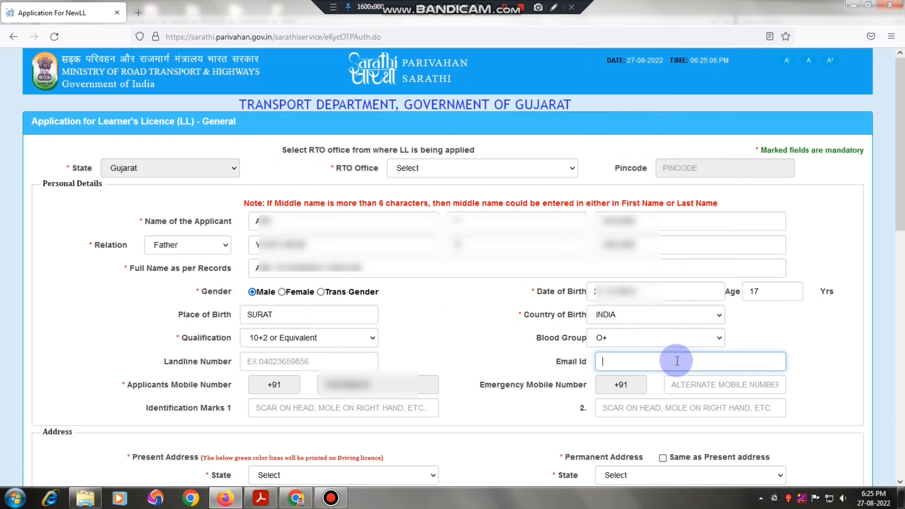
pyautogui.write('sa')
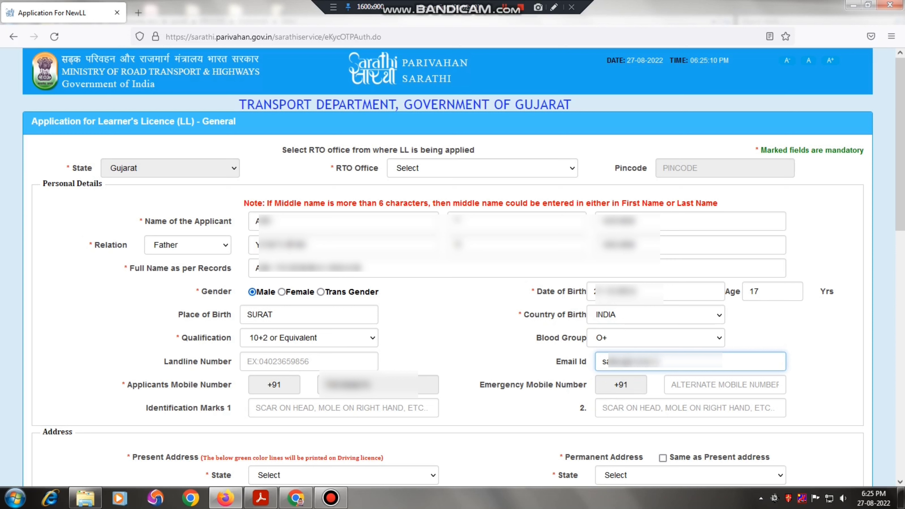
pyautogui.write('gmail.com')
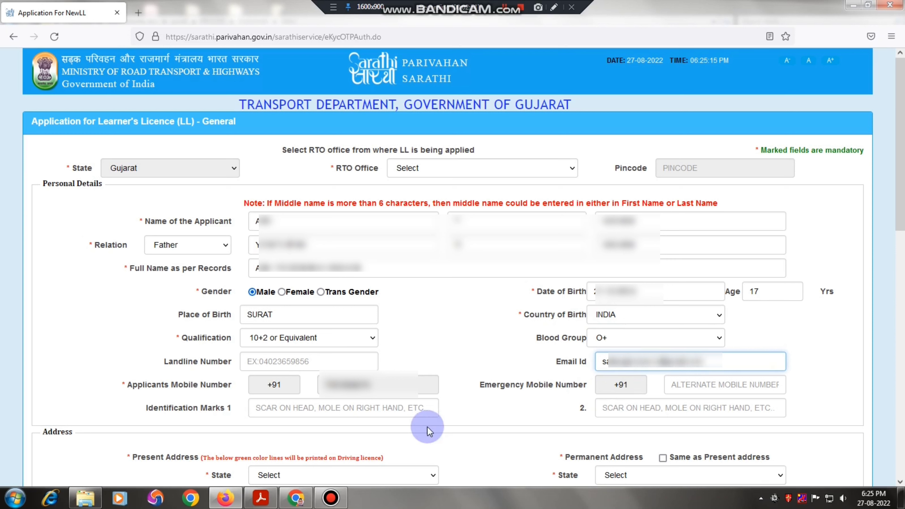
pyautogui.scroll(-10, 898, 204)
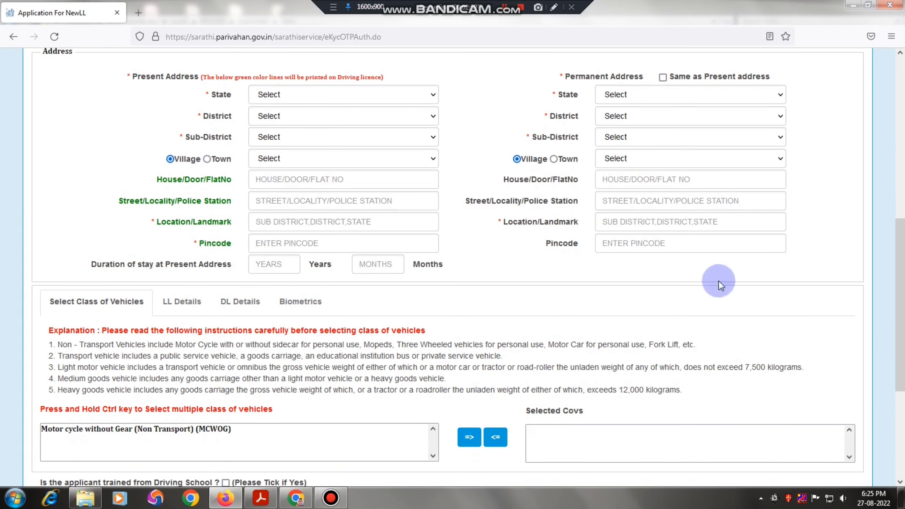
# Set the present address state to Gujarat and mark the permanent address as same as present.
pyautogui.click(270, 98)
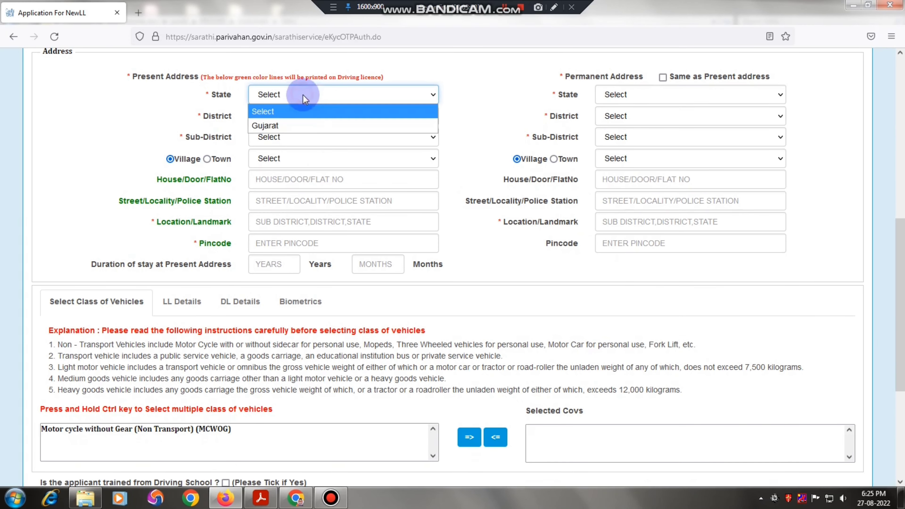
pyautogui.click(304, 125)
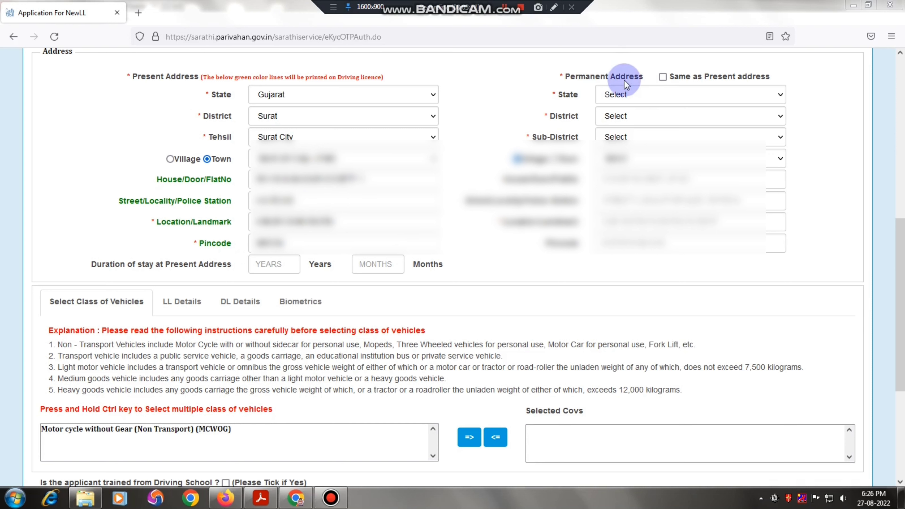
pyautogui.click(663, 77)
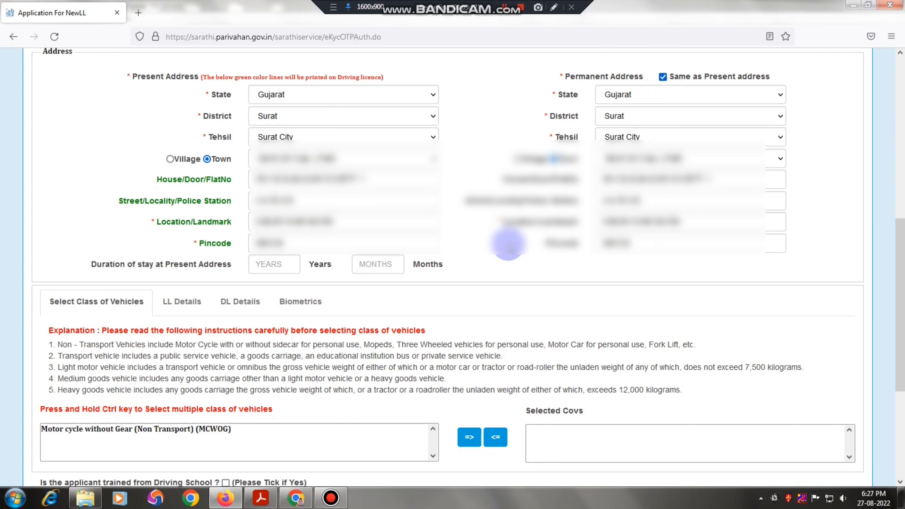
pyautogui.moveTo(899, 250); pyautogui.dragTo(899, 335)
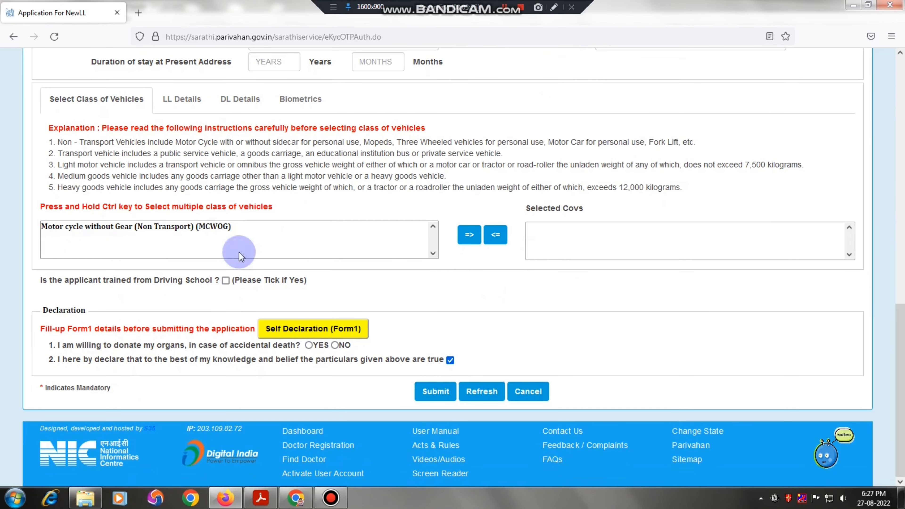
# Add Motor cycle without Gear (MCWOG) as the vehicle class and open the Form1 self-declaration.
pyautogui.click(61, 228)
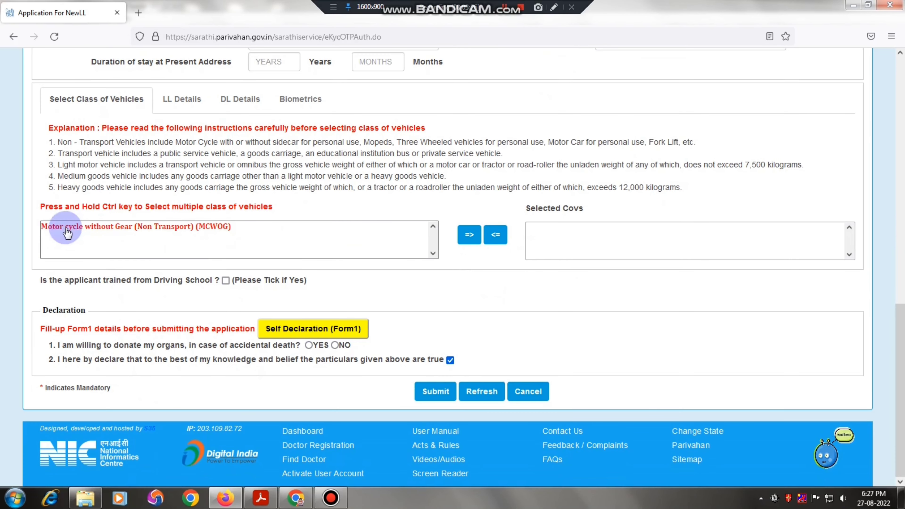
pyautogui.click(144, 228)
pyautogui.click(508, 313)
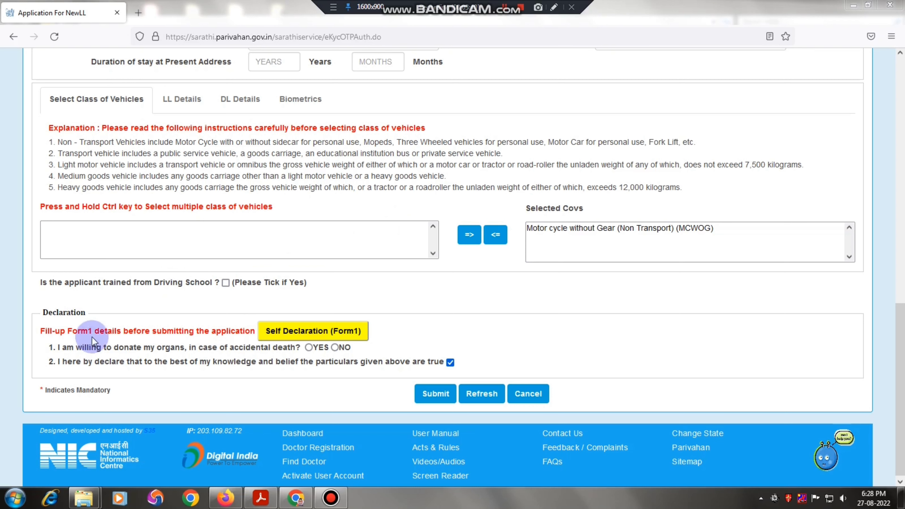
pyautogui.click(321, 332)
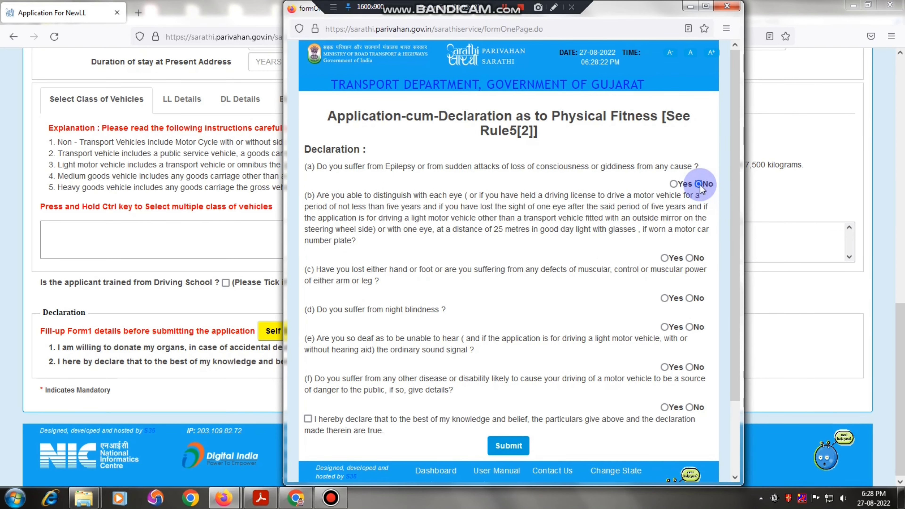
# Answer Yes to eyesight question (b), No to night blindness and (f), and submit Form1.
pyautogui.click(665, 258)
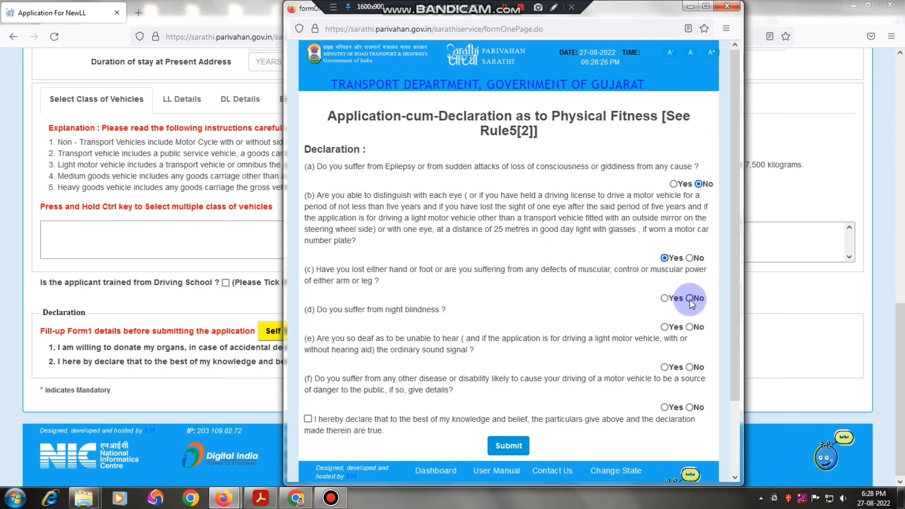
pyautogui.click(689, 328)
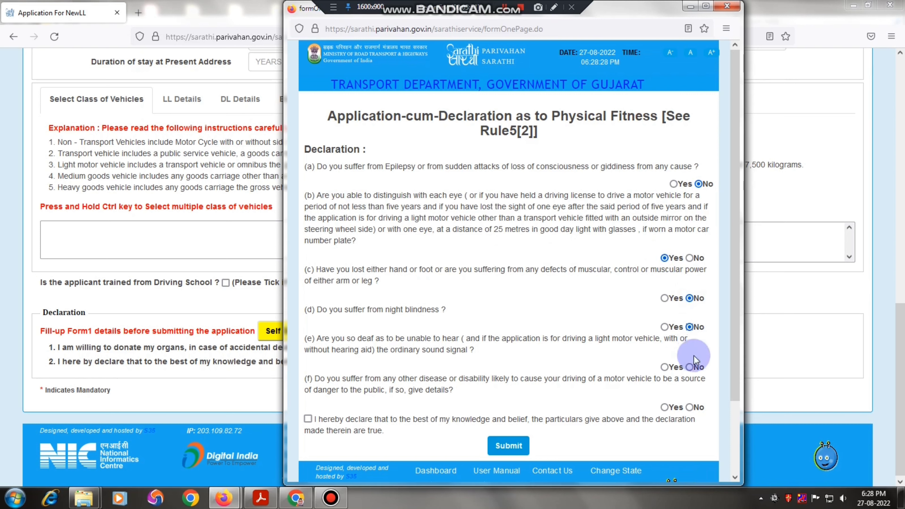
pyautogui.click(690, 408)
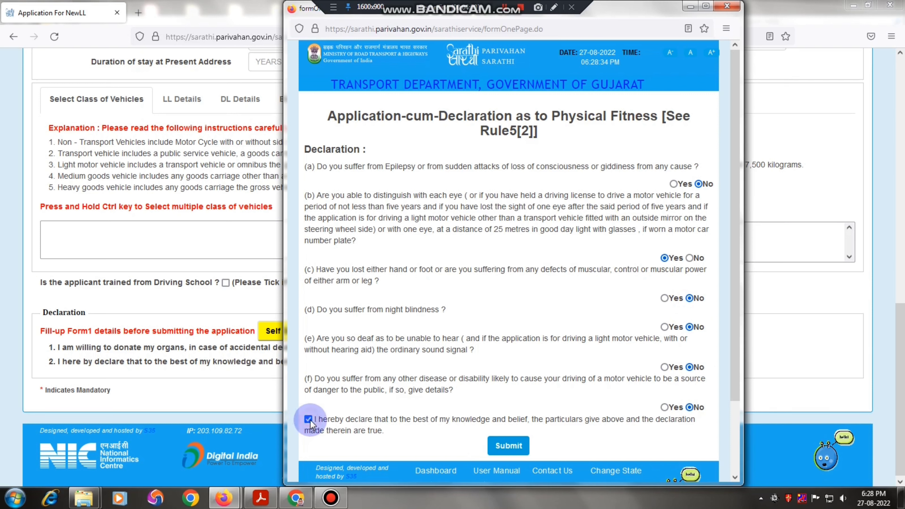
pyautogui.click(511, 446)
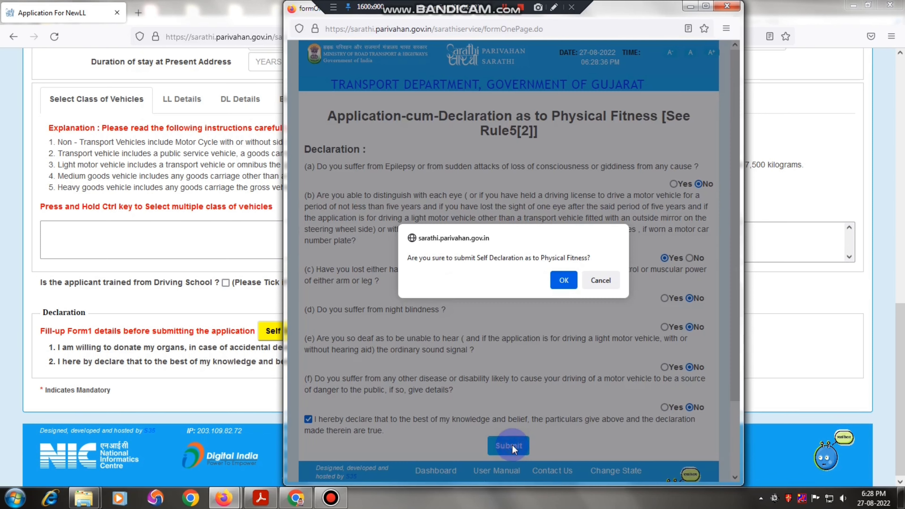
pyautogui.click(564, 280)
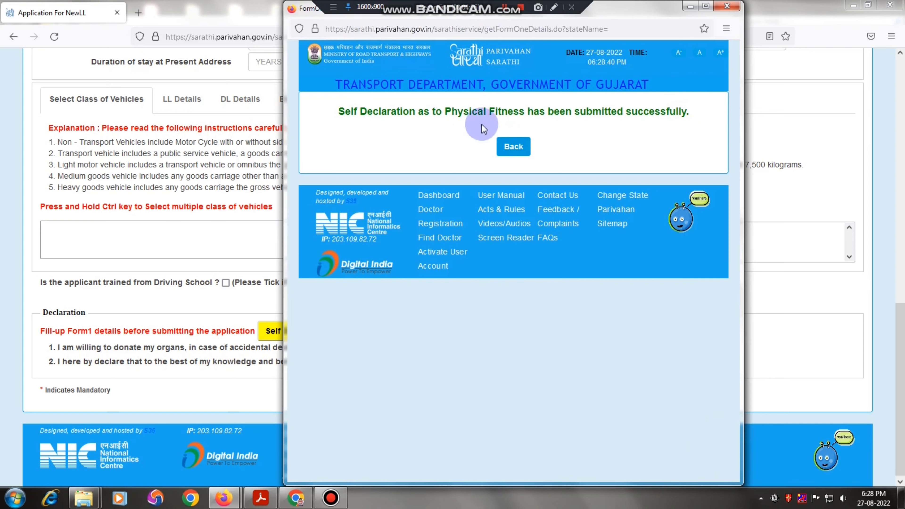
pyautogui.click(515, 146)
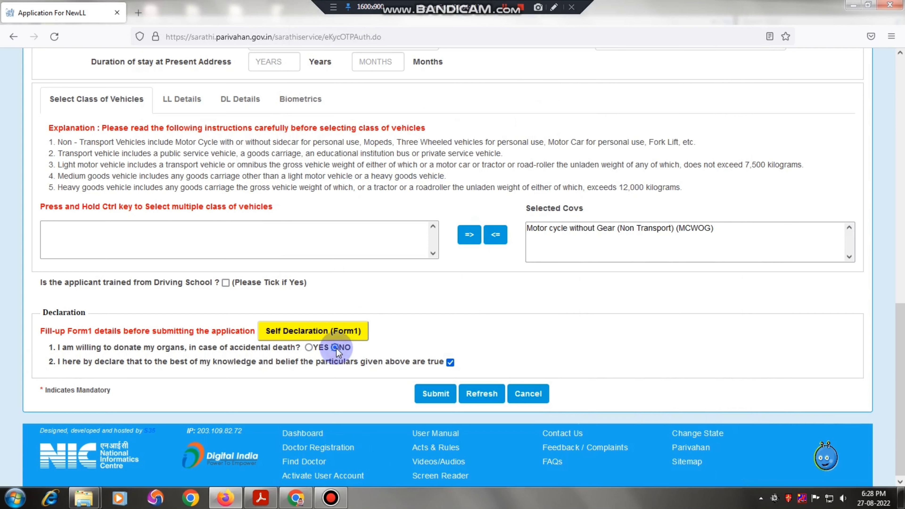
# Submit the application, accepting the registered mobile number and acceptance warnings.
pyautogui.click(445, 391)
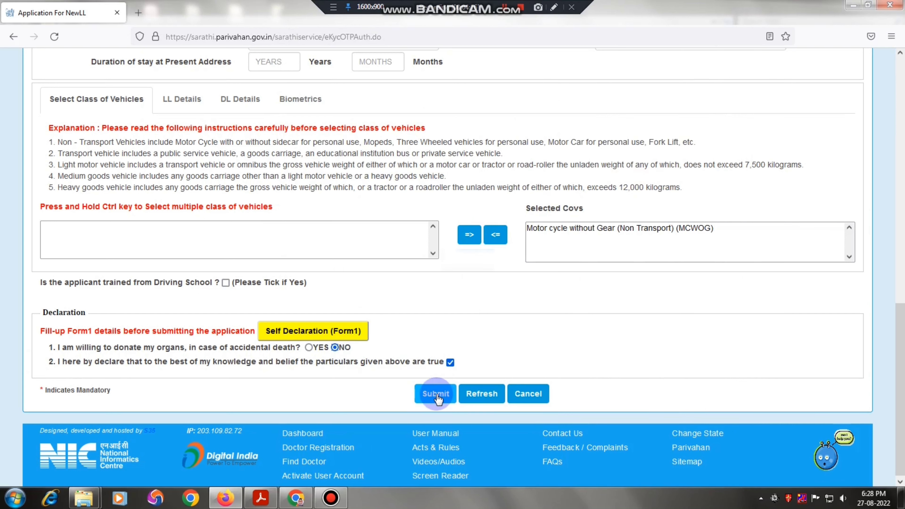
pyautogui.click(438, 394)
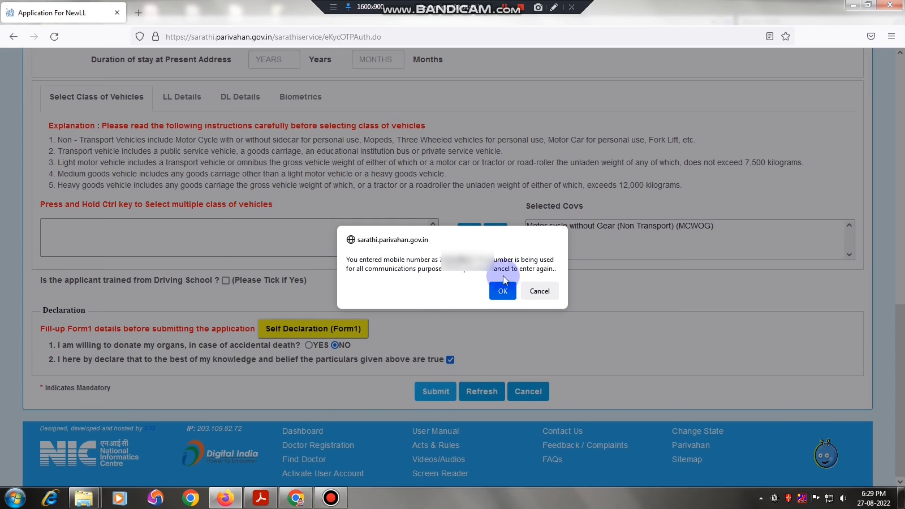
pyautogui.click(500, 291)
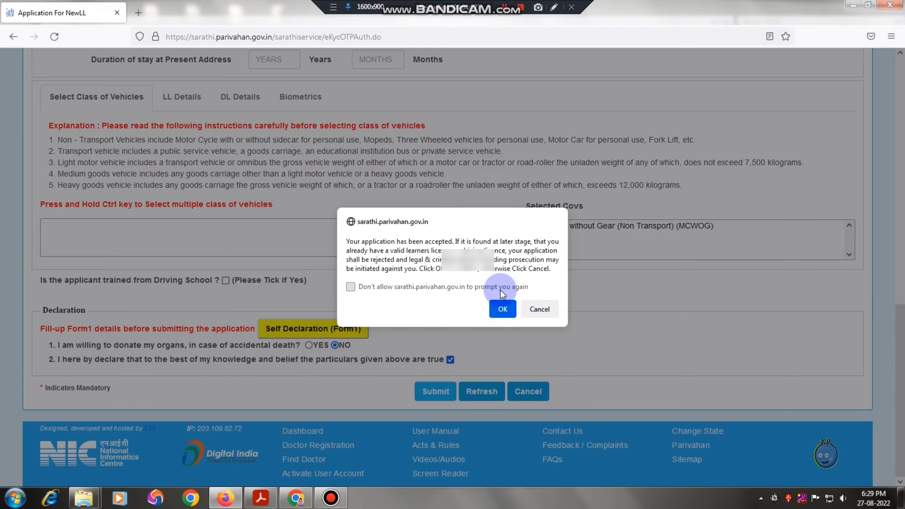
pyautogui.click(503, 308)
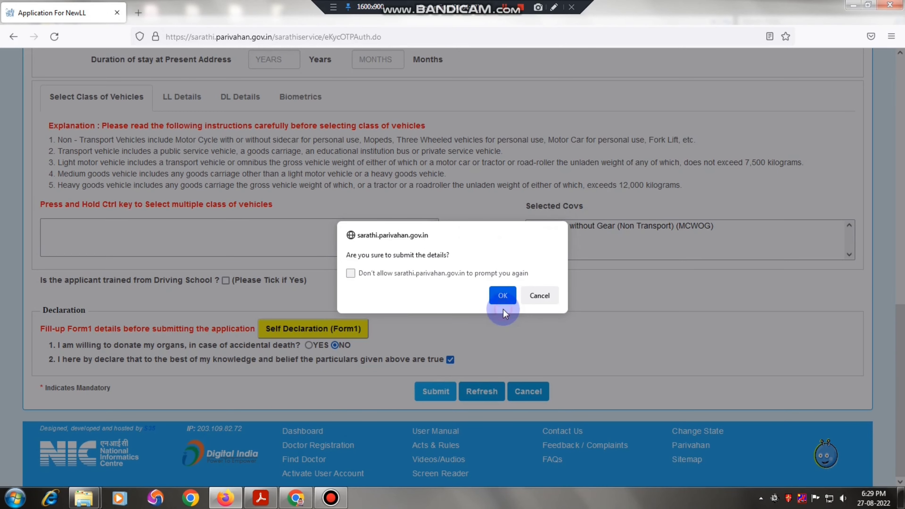
pyautogui.click(500, 295)
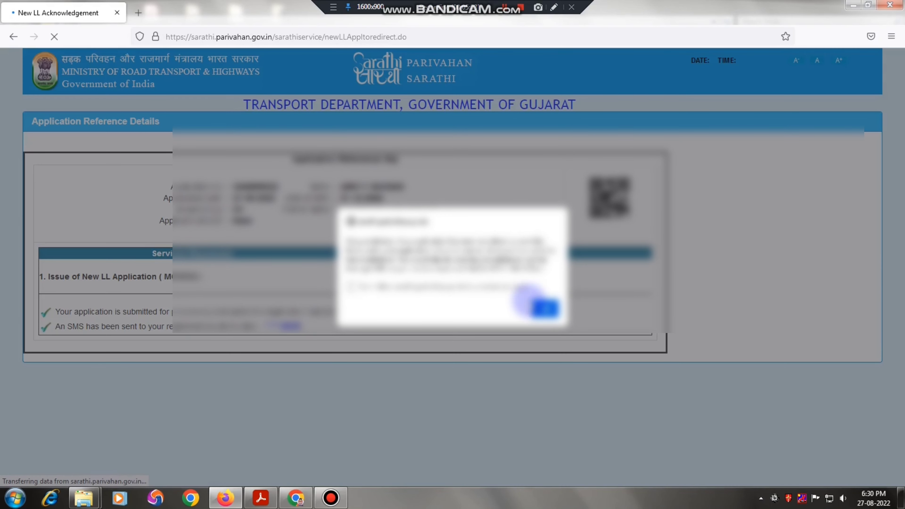
# Continue from the reference slip to the UPLOAD DOCUMENTS stage of the application.
pyautogui.click(545, 309)
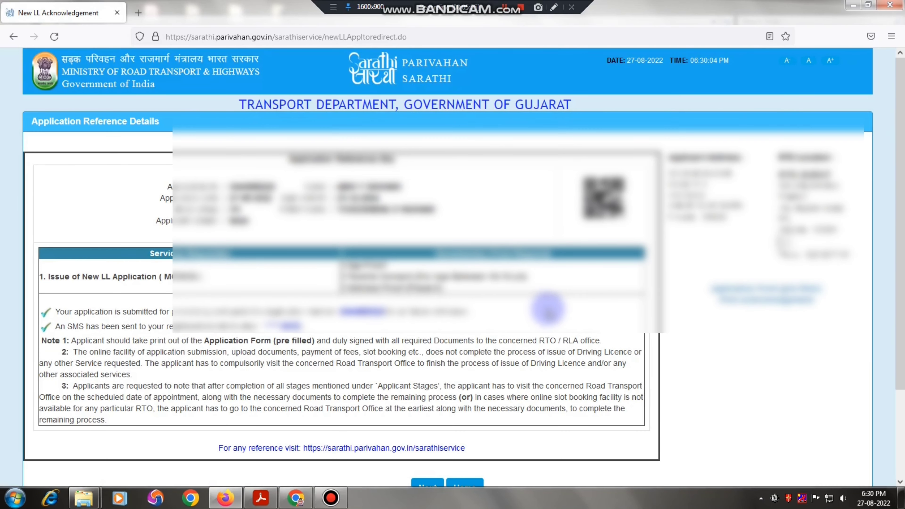
pyautogui.scroll(-2, 552, 310)
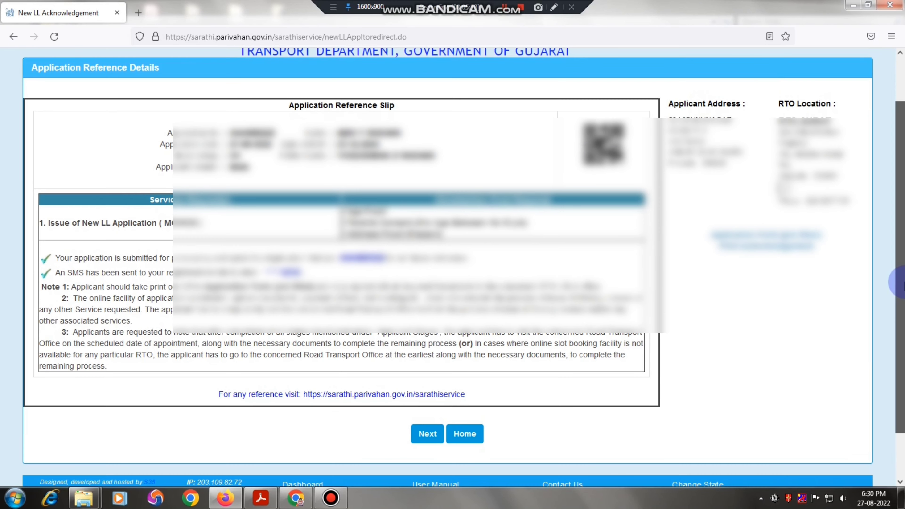
pyautogui.click(427, 434)
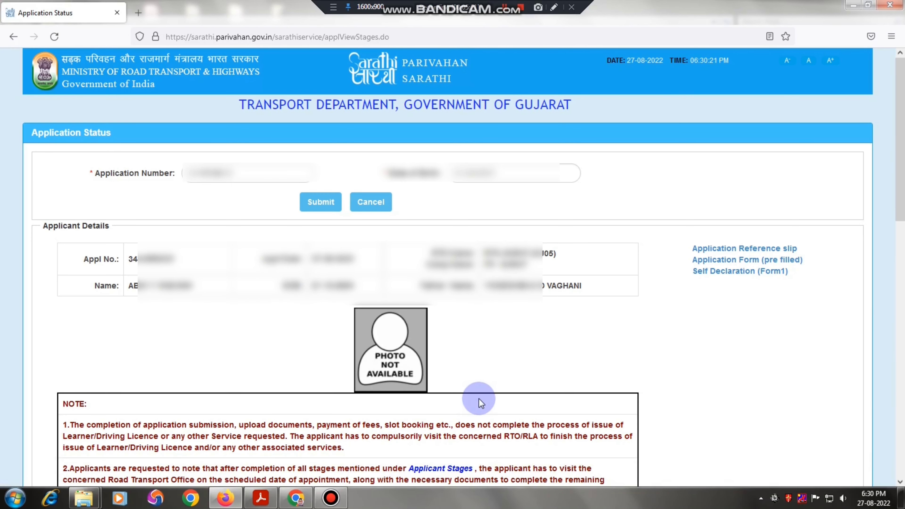
pyautogui.click(898, 237)
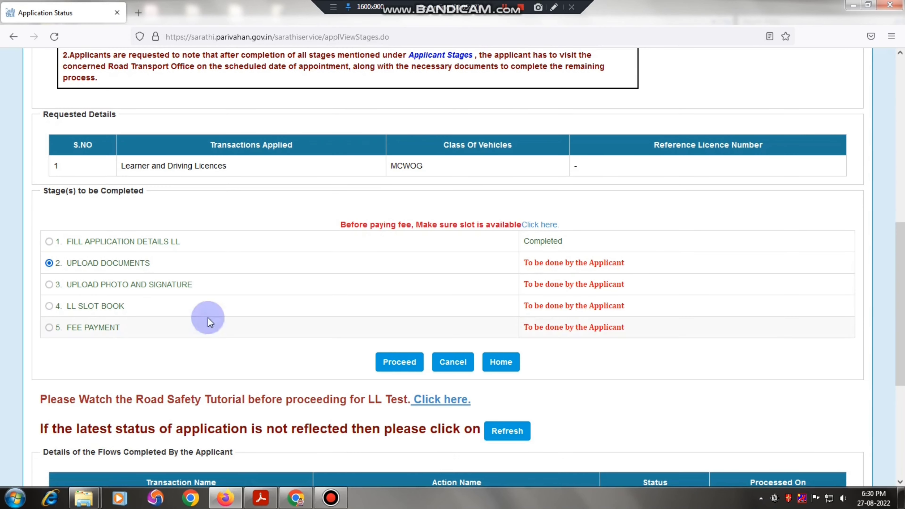
pyautogui.click(393, 366)
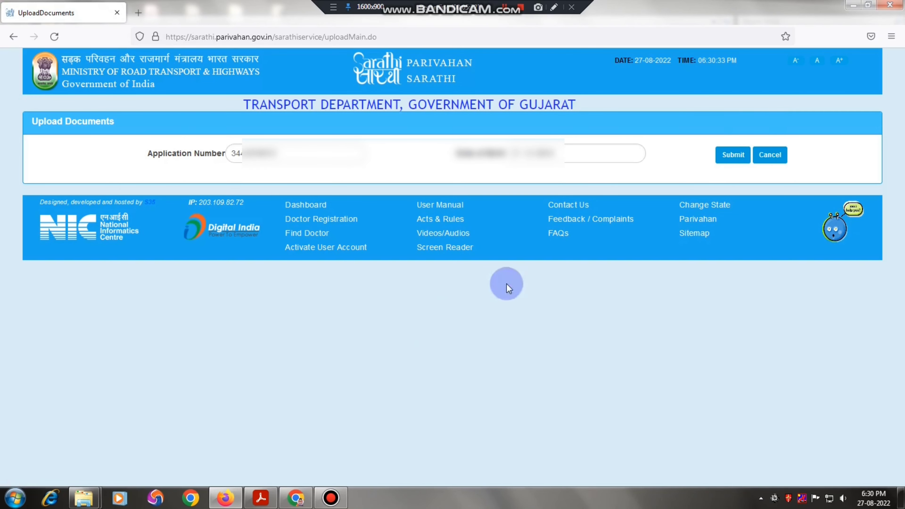
# Look up the application, confirm applicant info, and list the required document types.
pyautogui.click(736, 159)
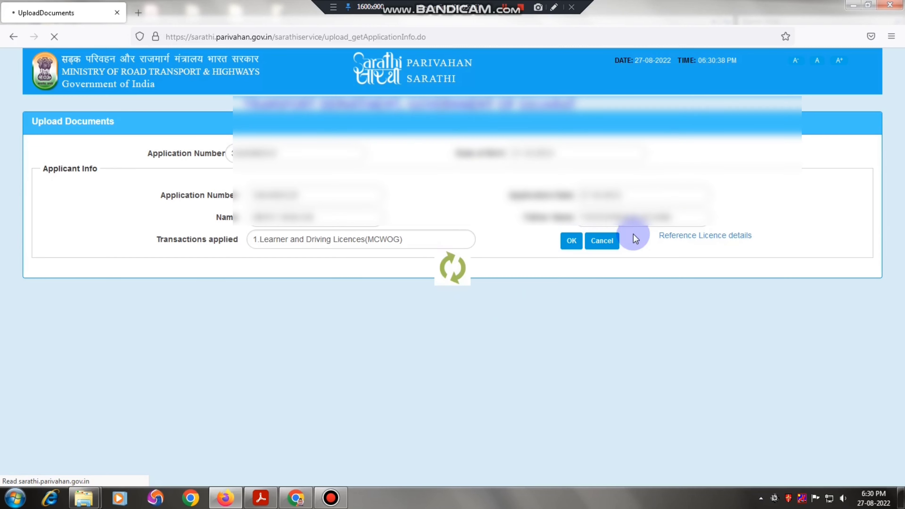
pyautogui.click(571, 242)
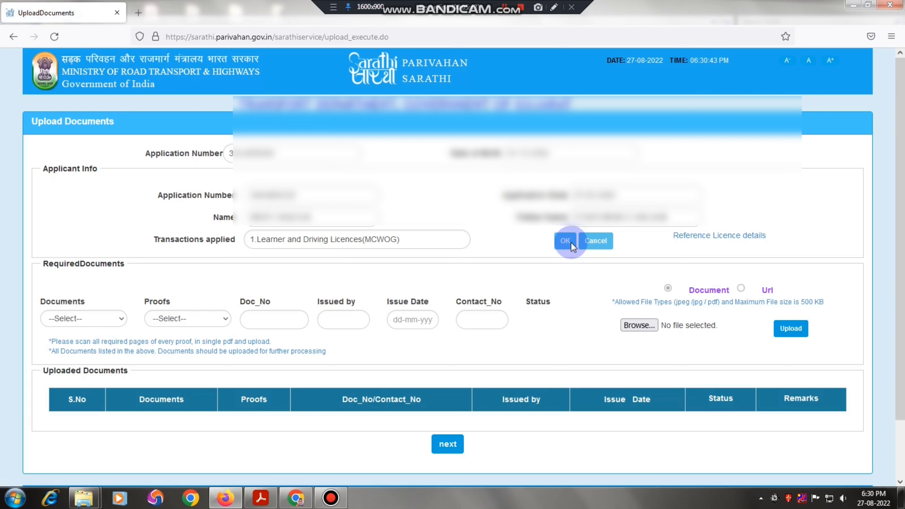
pyautogui.click(88, 320)
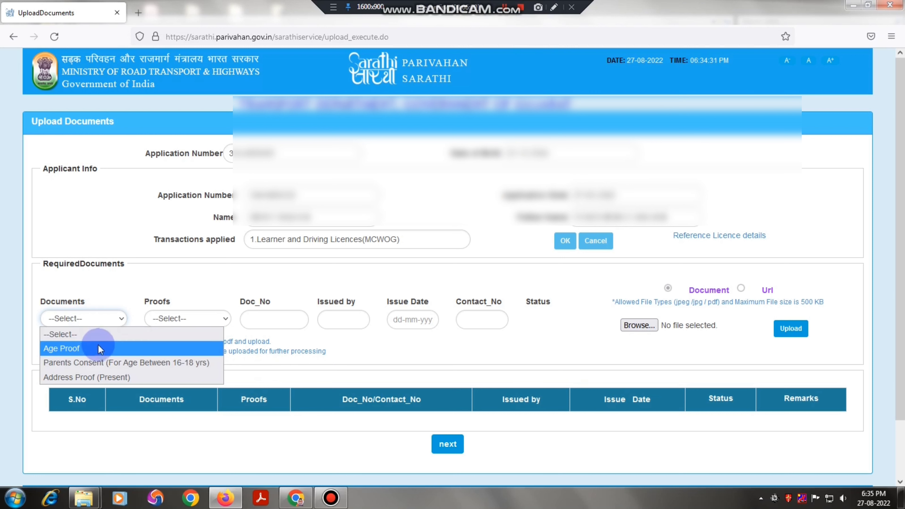
# Upload aadhar.jpg as Age Proof of type Photo ID Card issued by Central/State Govt, and confirm it.
pyautogui.click(101, 348)
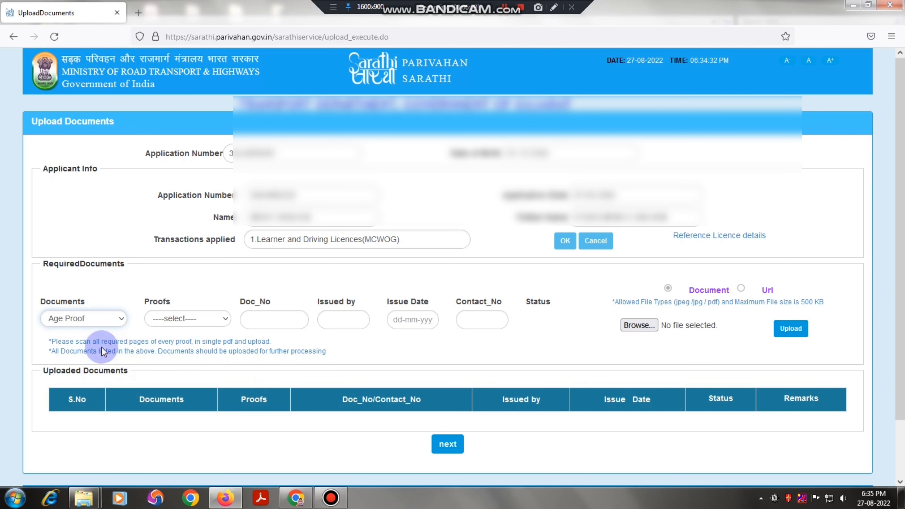
pyautogui.click(194, 321)
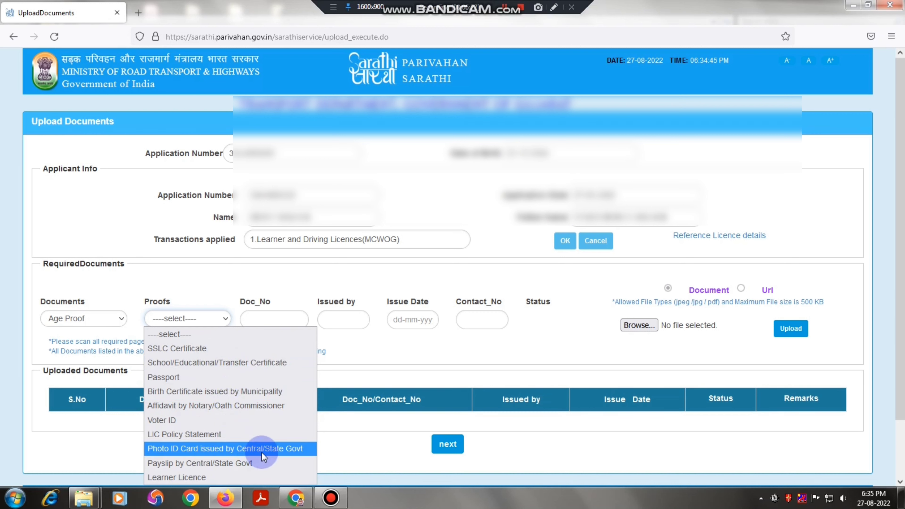
pyautogui.click(288, 449)
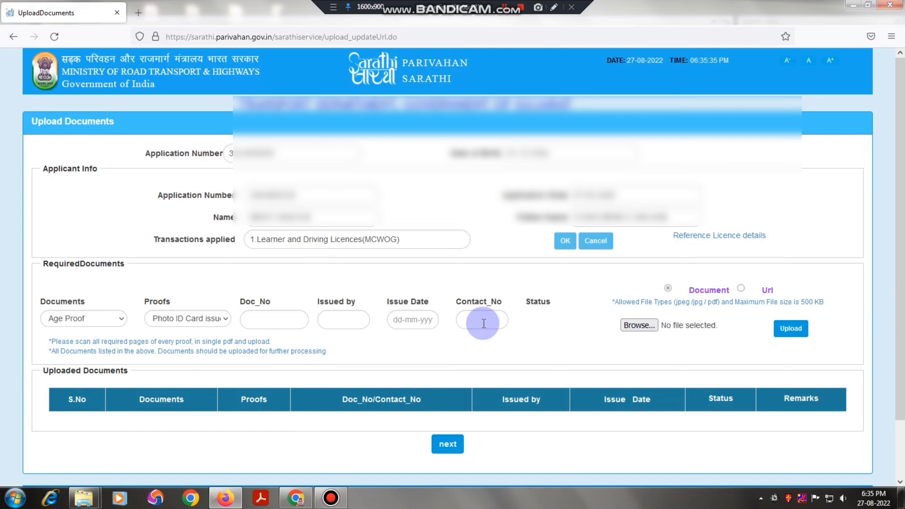
pyautogui.click(638, 325)
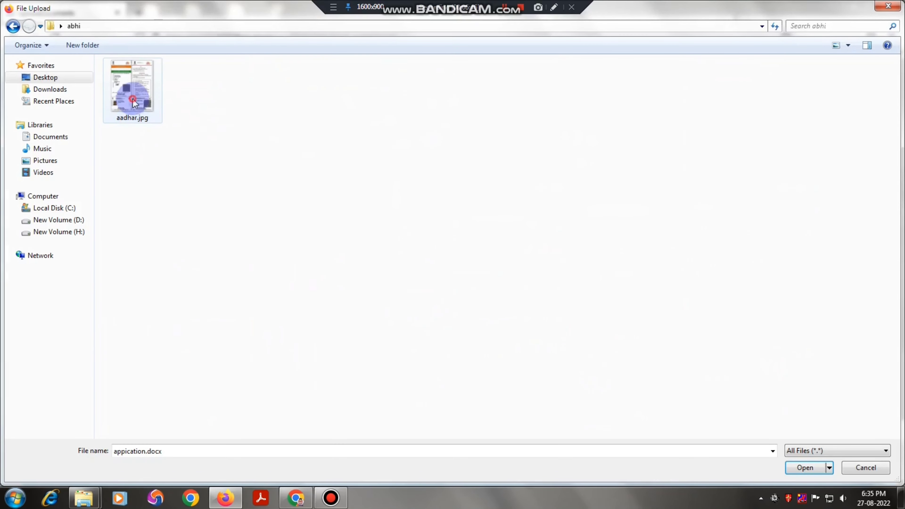
pyautogui.click(132, 91)
pyautogui.click(789, 467)
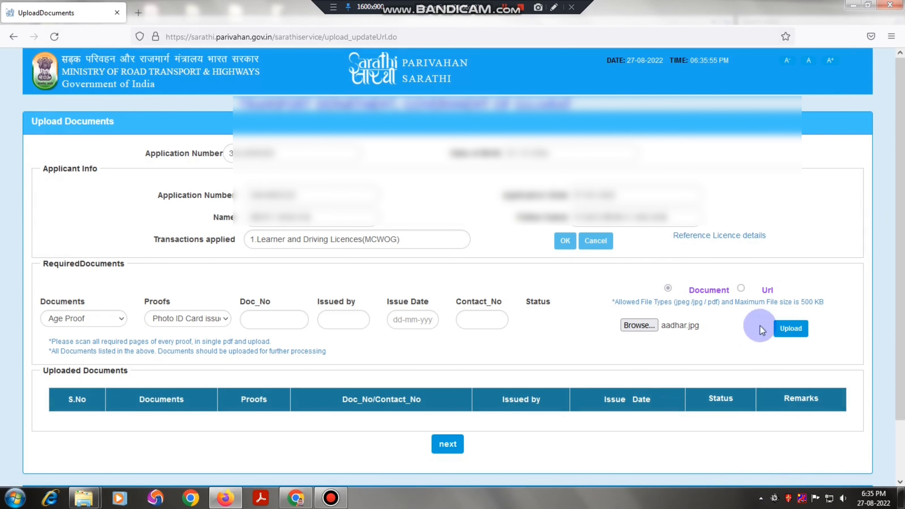
pyautogui.click(791, 330)
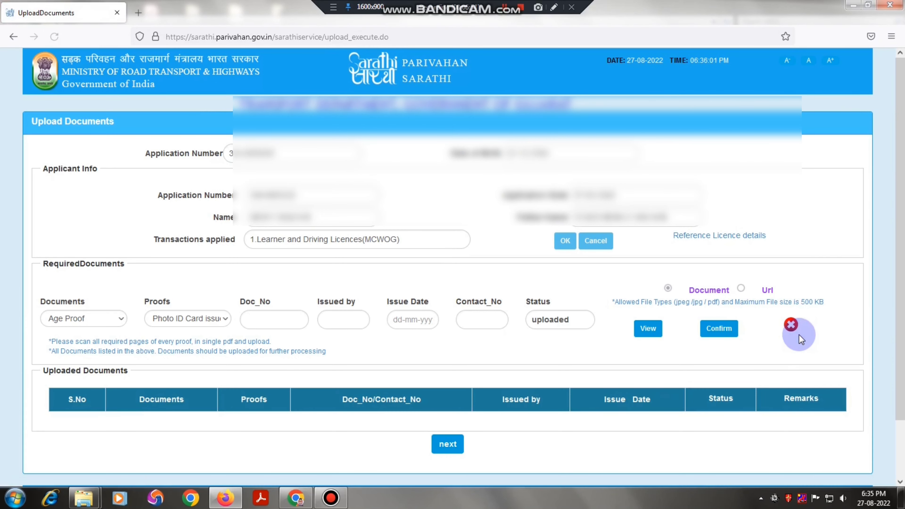
pyautogui.click(721, 328)
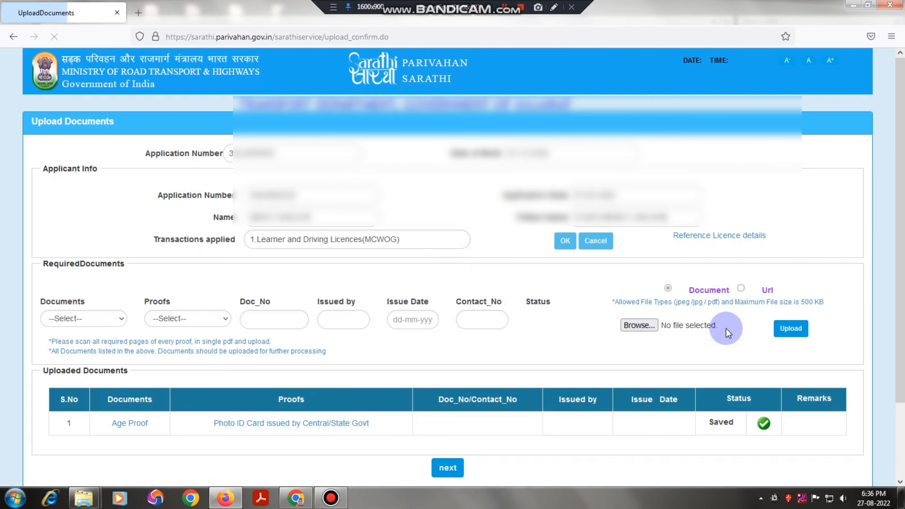
# Upload aadhar.jpg as Address Proof (Present), type ID issued by State/Central Govt with DOB, and confirm it.
pyautogui.click(103, 319)
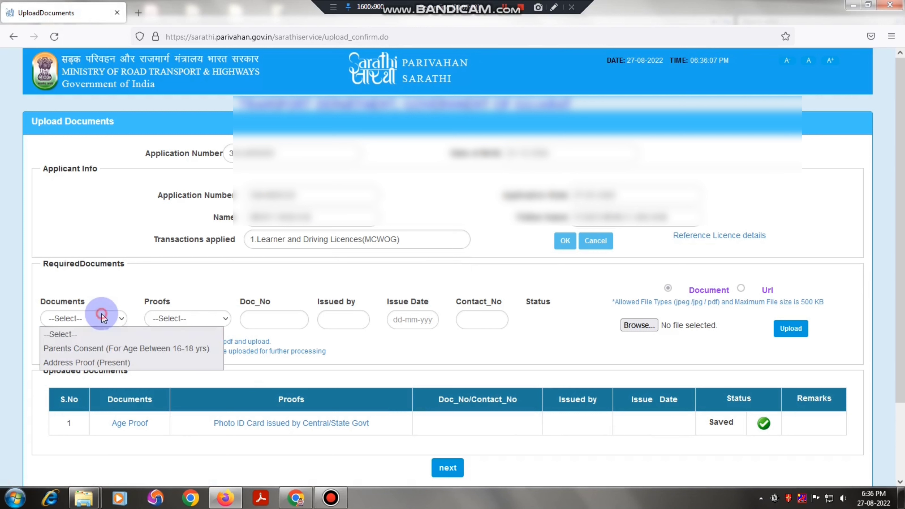
pyautogui.click(114, 369)
pyautogui.click(202, 318)
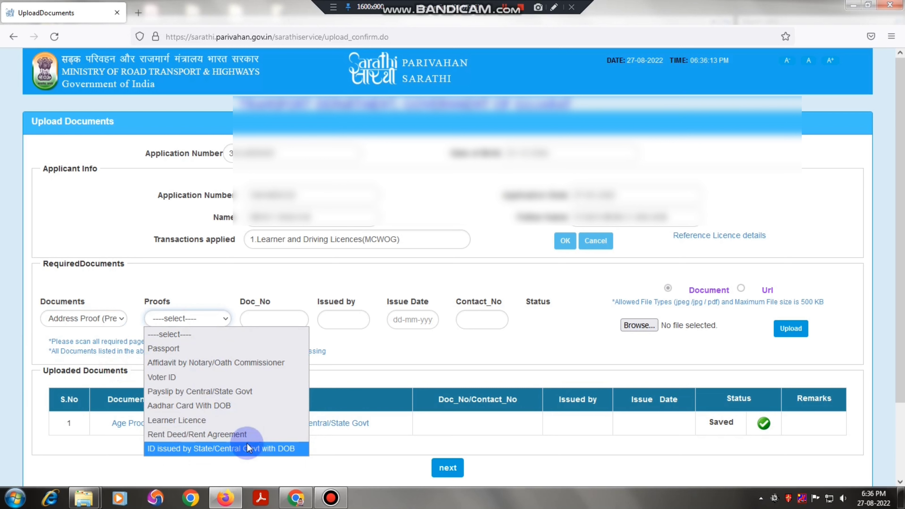
pyautogui.click(254, 450)
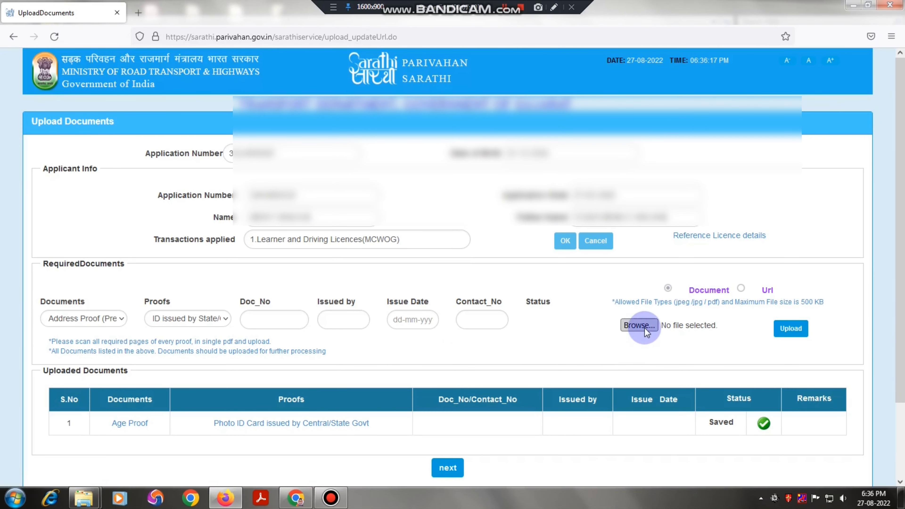
pyautogui.click(639, 325)
pyautogui.click(142, 102)
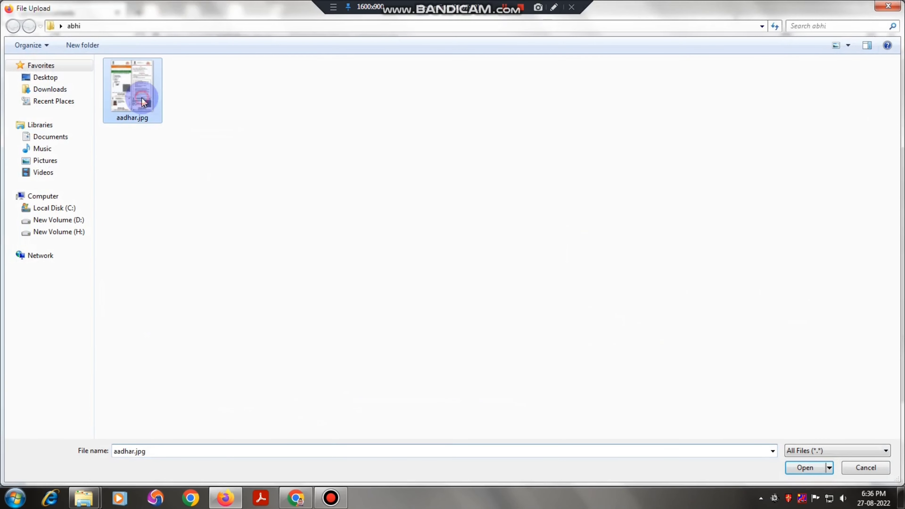
pyautogui.click(795, 468)
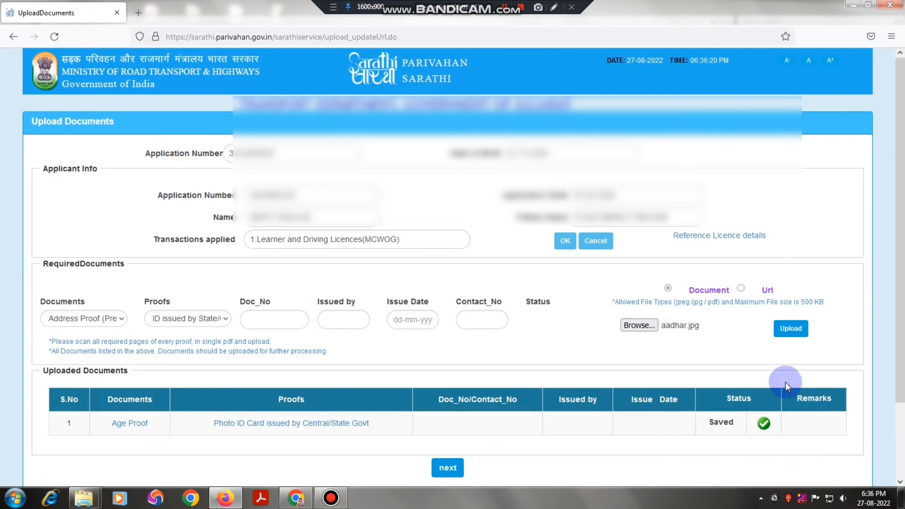
pyautogui.click(797, 332)
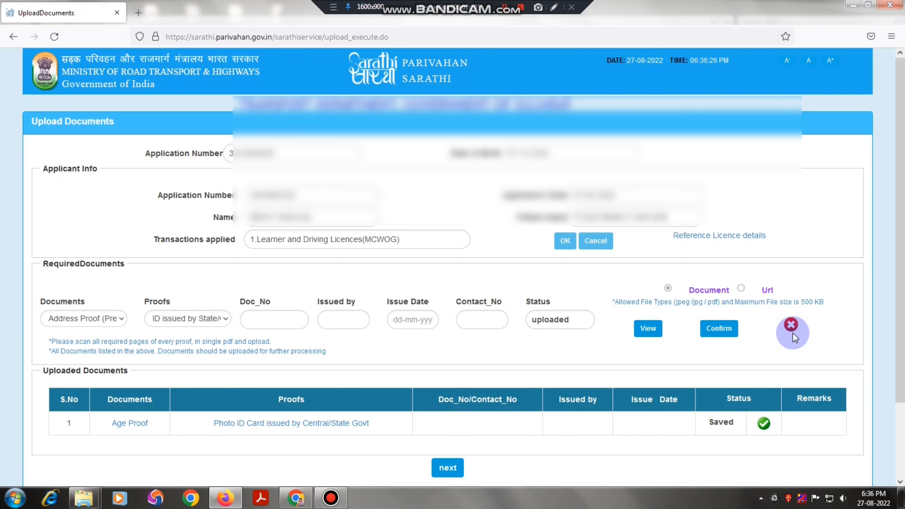
pyautogui.click(715, 328)
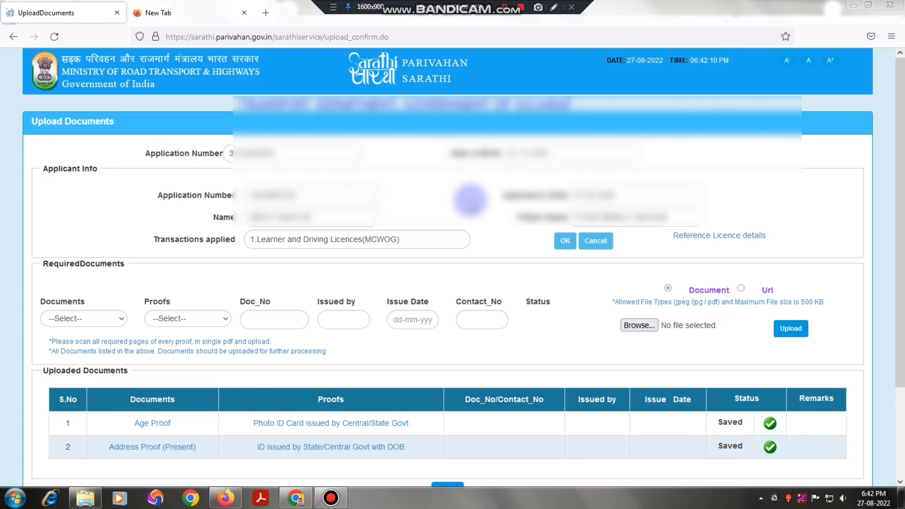
pyautogui.click(104, 319)
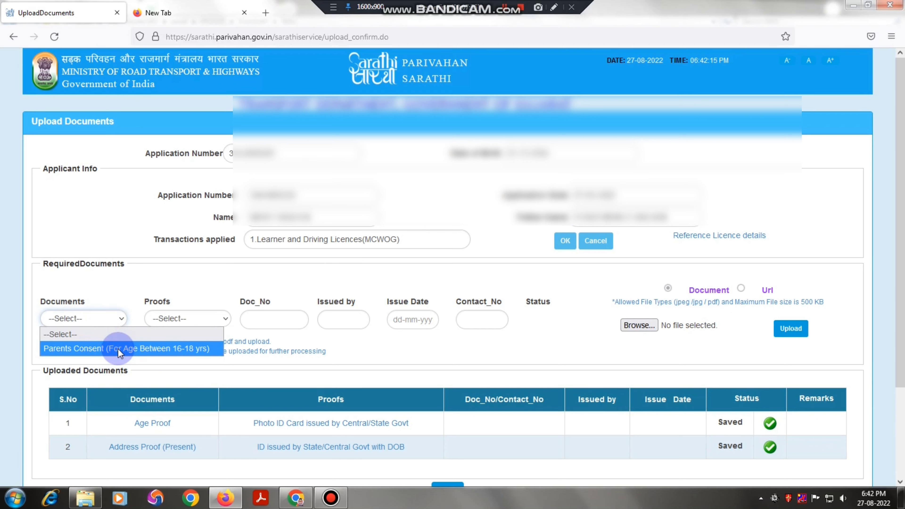
# Upload p c.jpeg as Parents Consent, confirm it, and continue to Application Status.
pyautogui.click(118, 348)
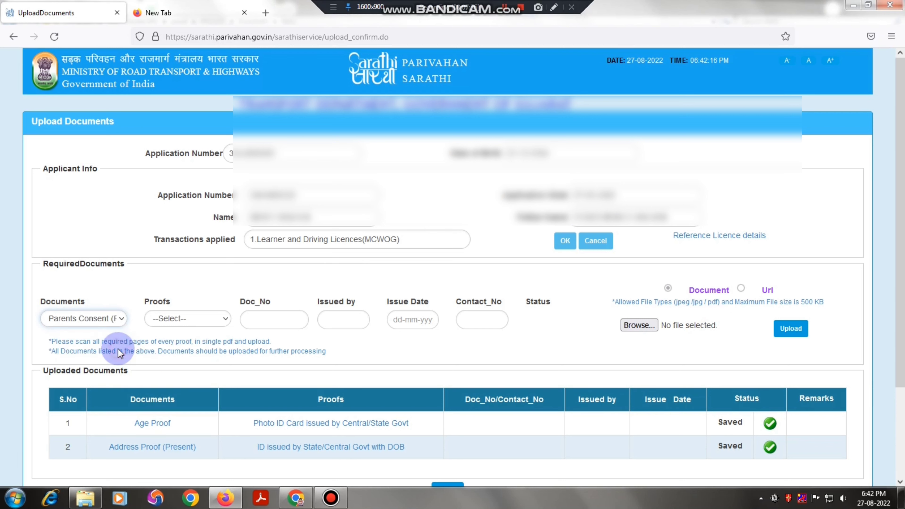
pyautogui.click(212, 323)
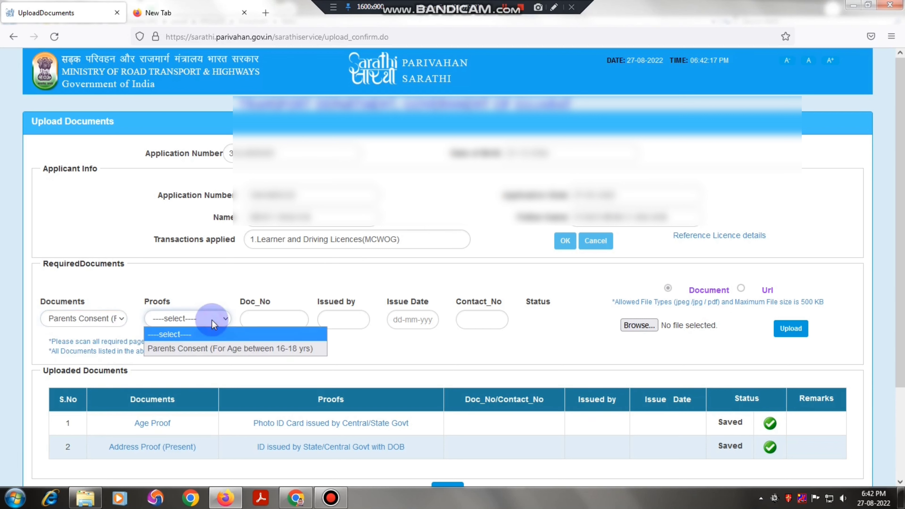
pyautogui.click(268, 349)
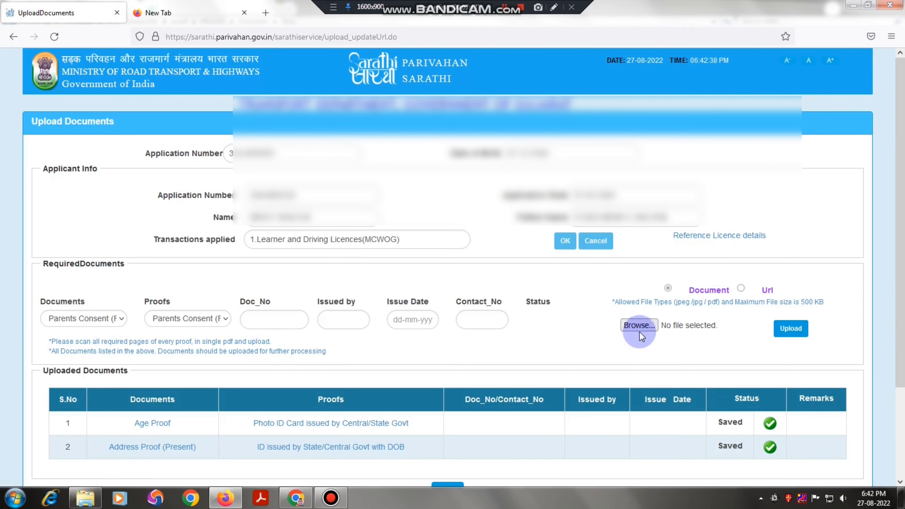
pyautogui.click(640, 326)
pyautogui.click(206, 95)
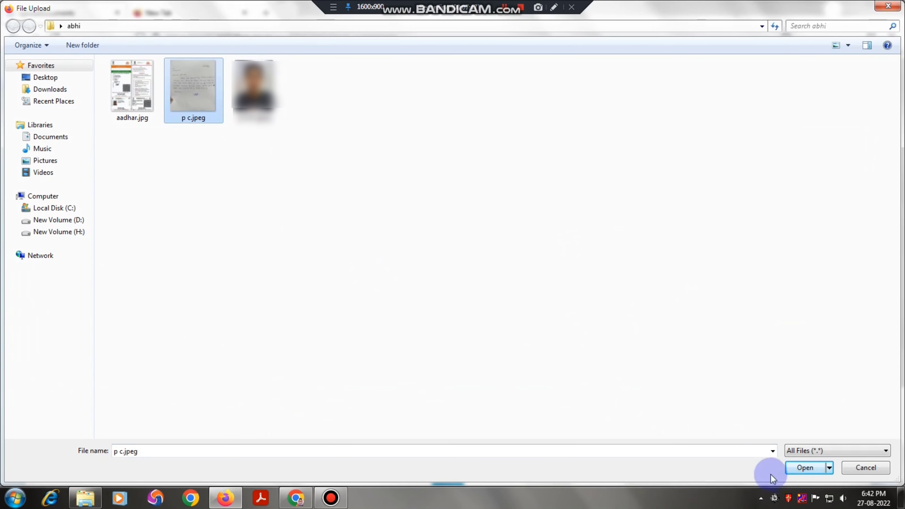
pyautogui.click(805, 468)
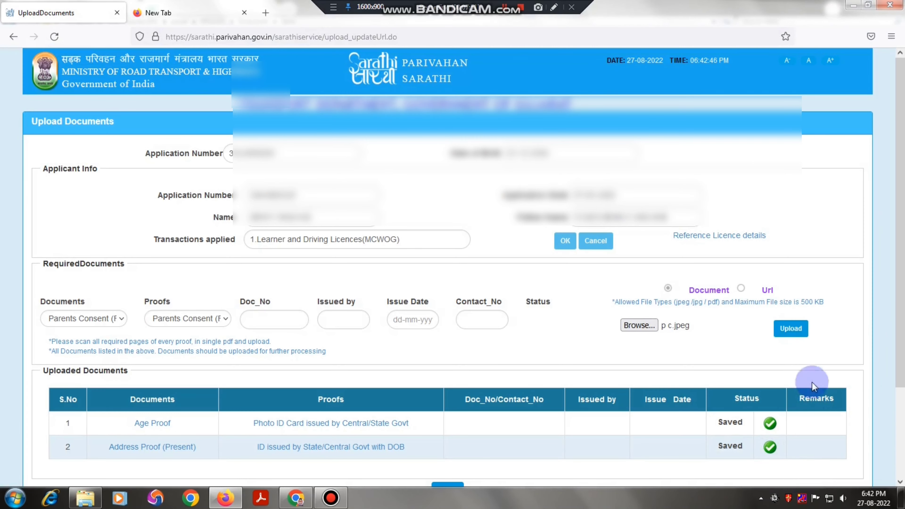
pyautogui.click(791, 328)
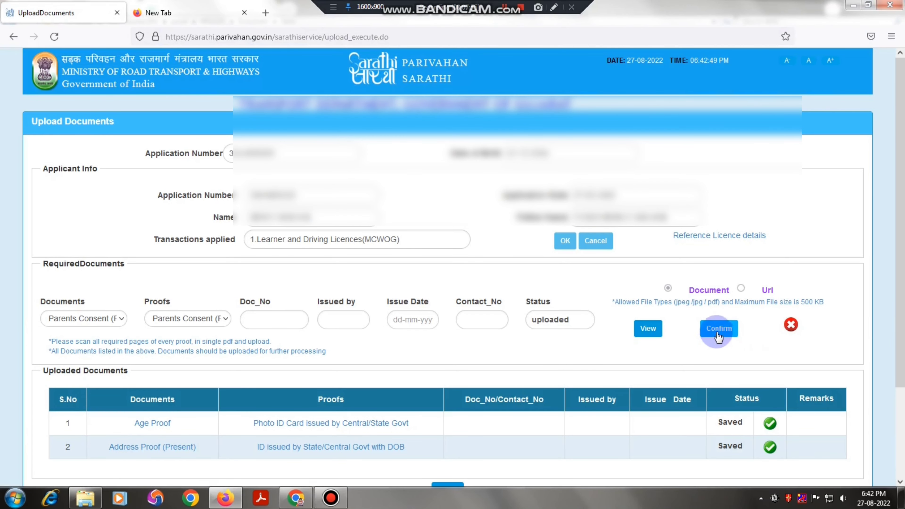
pyautogui.click(718, 333)
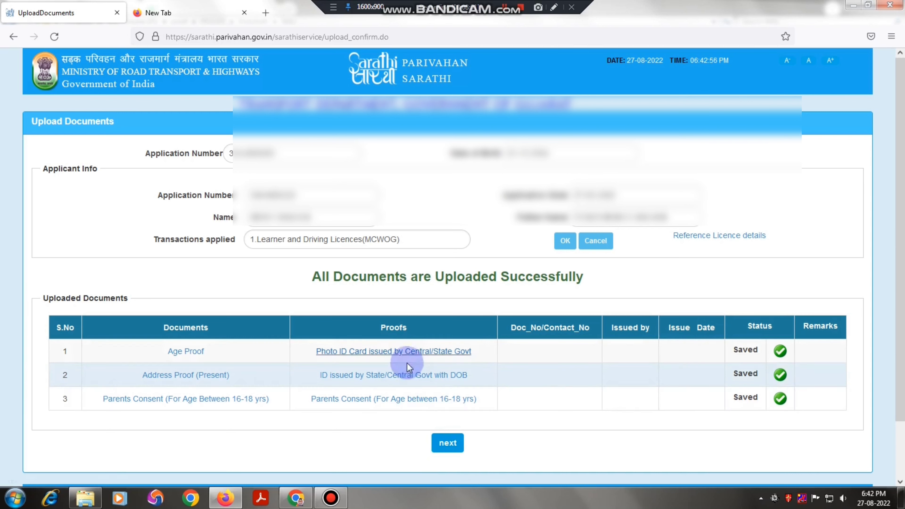
pyautogui.click(449, 447)
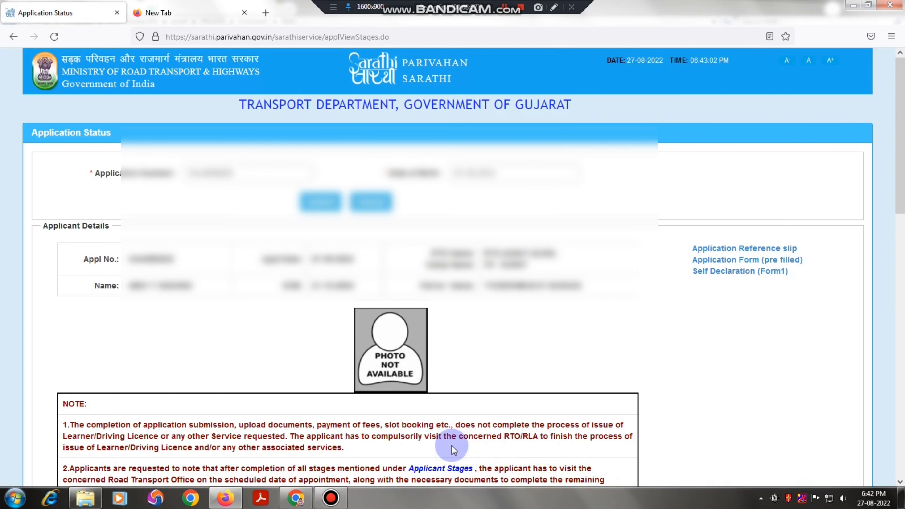
# Proceed from the stages list, with Upload Photo and Signature selected.
pyautogui.click(898, 299)
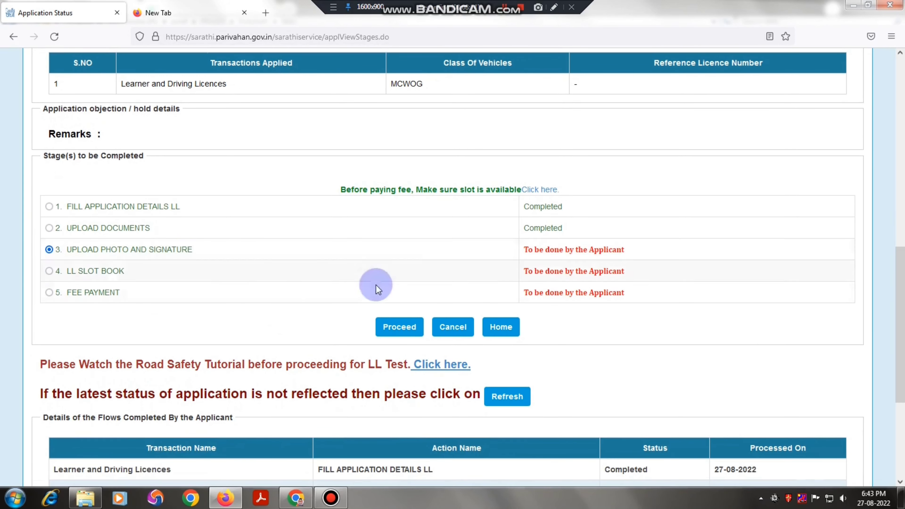
pyautogui.click(402, 329)
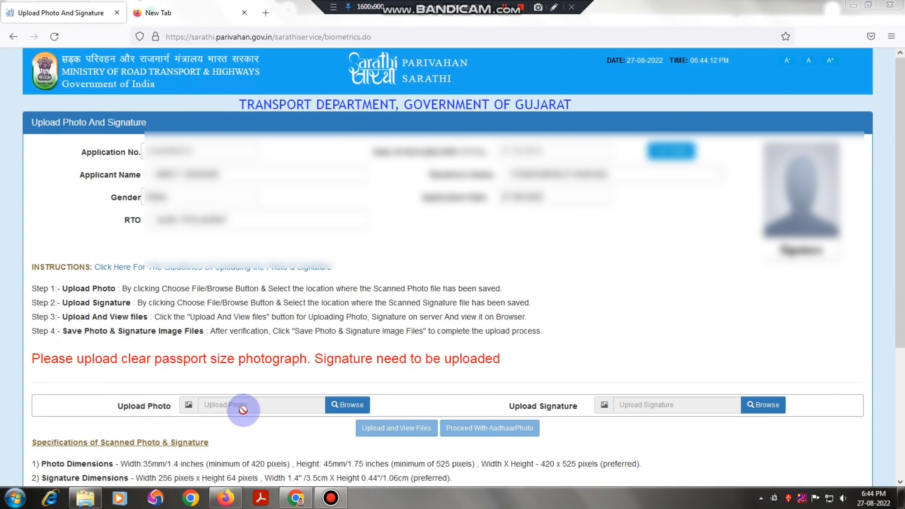
# Choose photo.jpeg as the applicant photo and sign.jpeg as the signature, then upload both.
pyautogui.click(349, 407)
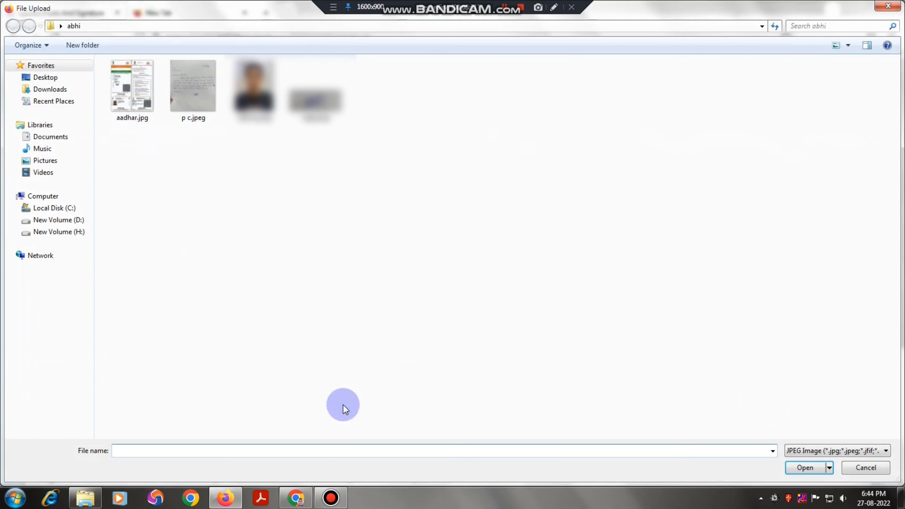
pyautogui.doubleClick(273, 122)
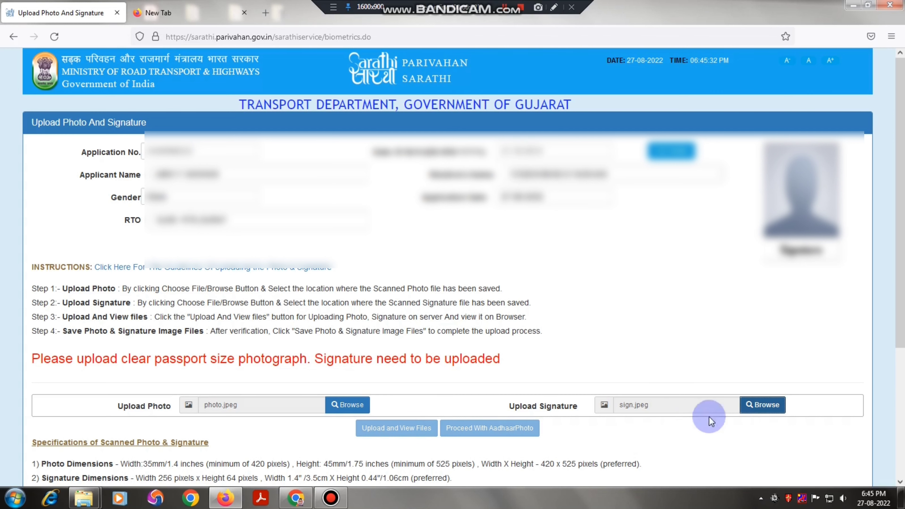
pyautogui.click(762, 410)
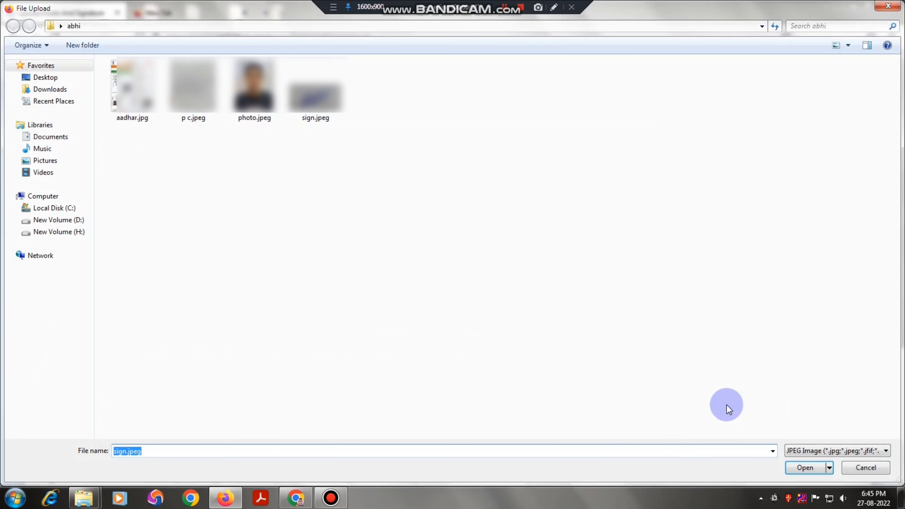
pyautogui.click(331, 110)
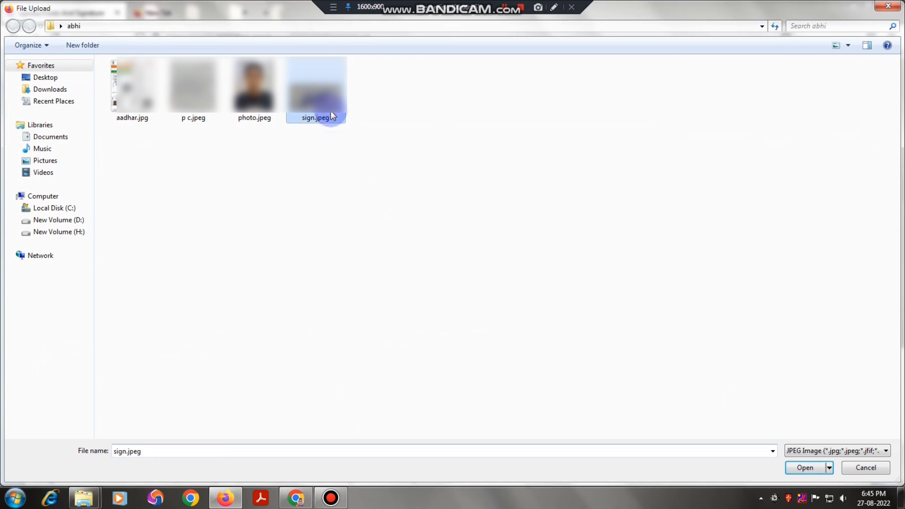
pyautogui.click(795, 468)
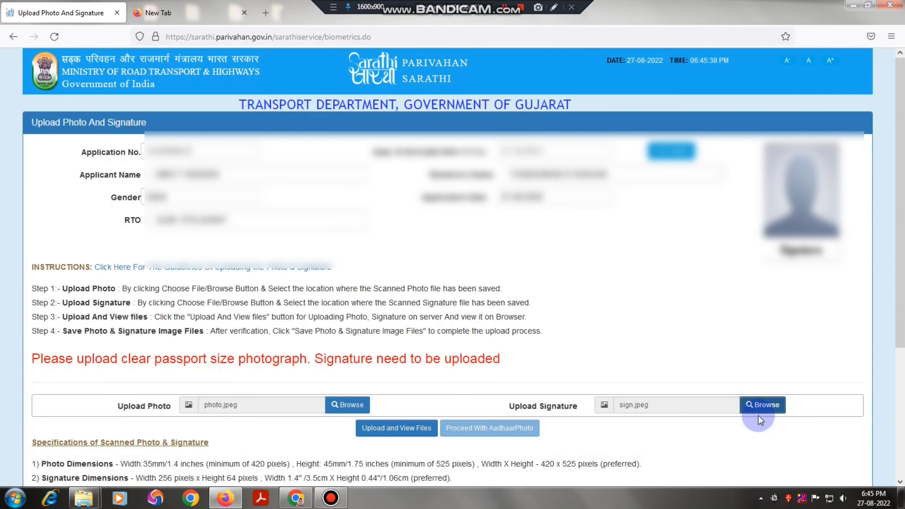
pyautogui.click(388, 430)
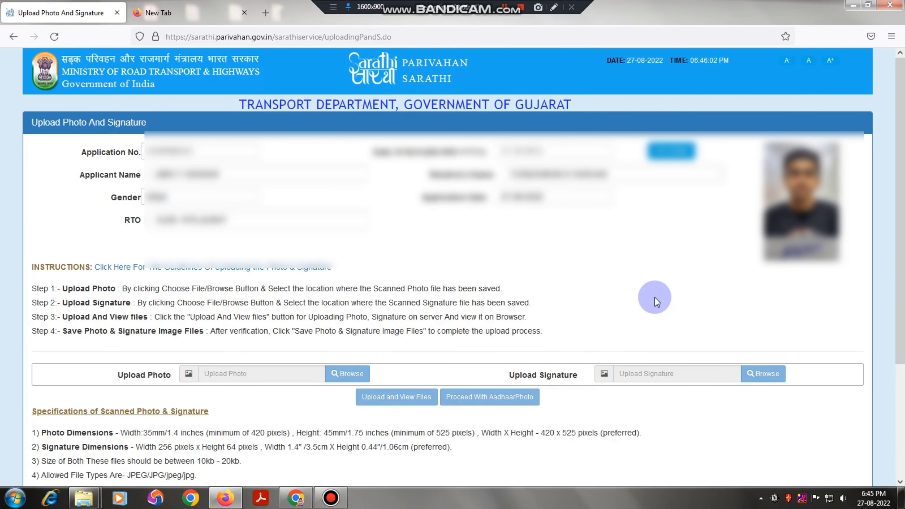
# Save the photo and signature images, then proceed from Application Status to LL slot booking.
pyautogui.scroll(-5, 748, 373)
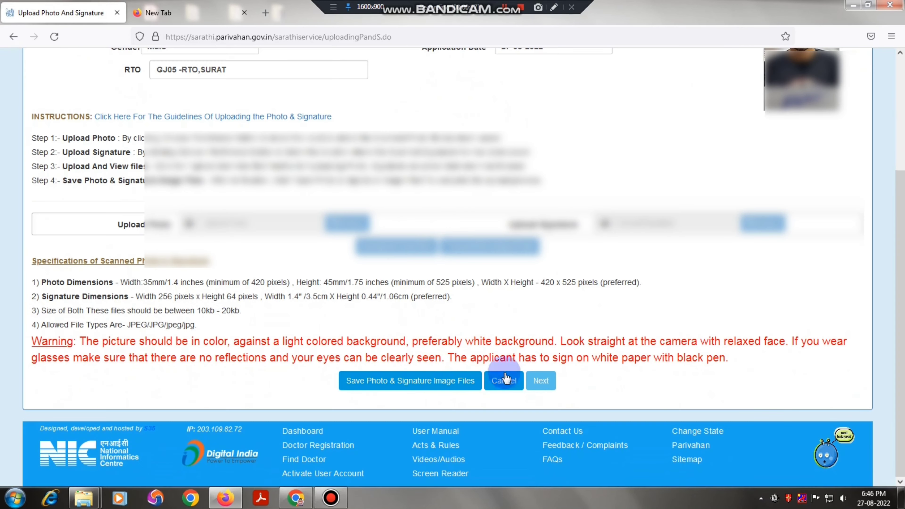
pyautogui.click(377, 389)
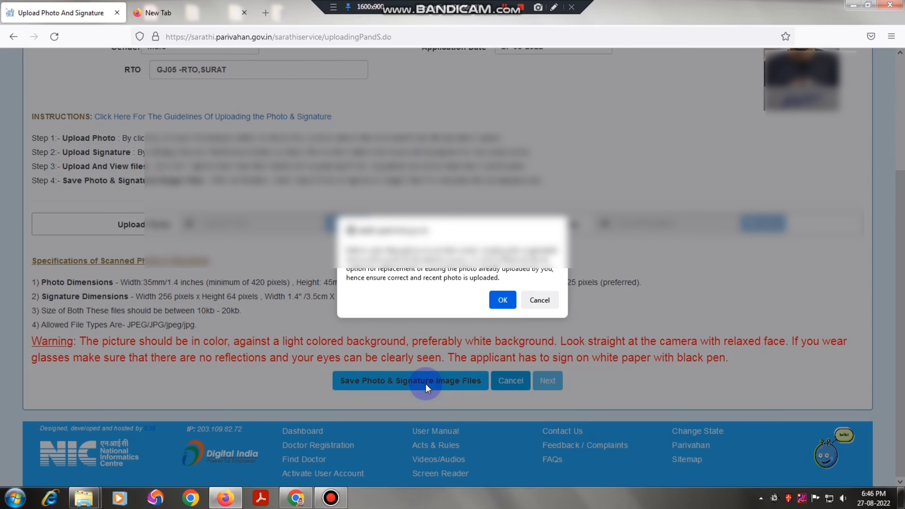
pyautogui.click(504, 305)
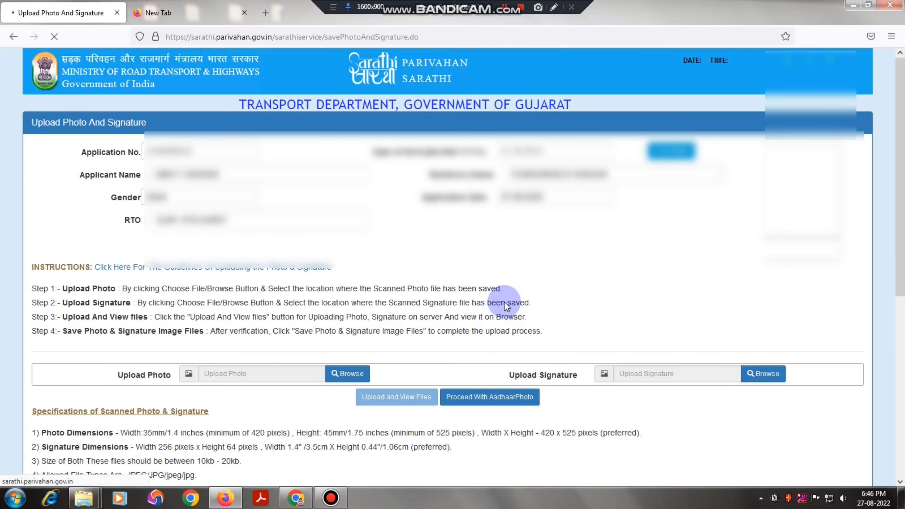
pyautogui.scroll(-5, 505, 302)
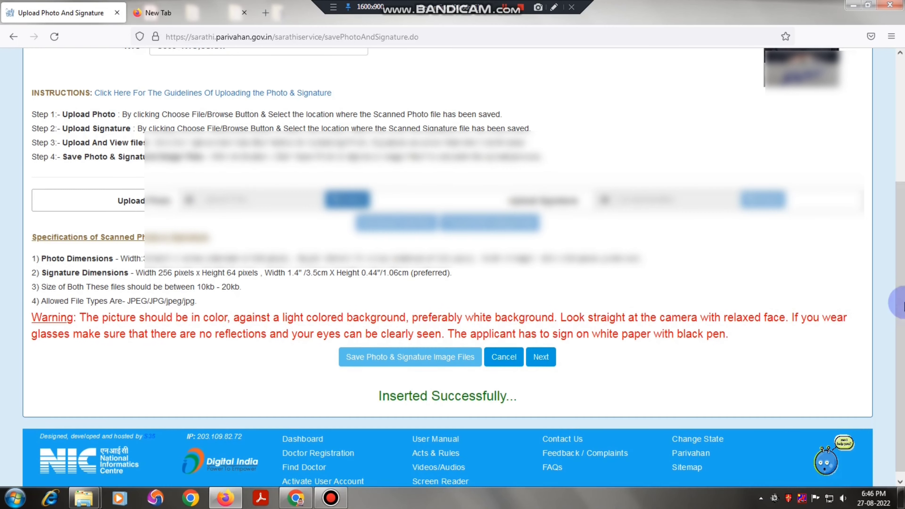
pyautogui.click(541, 358)
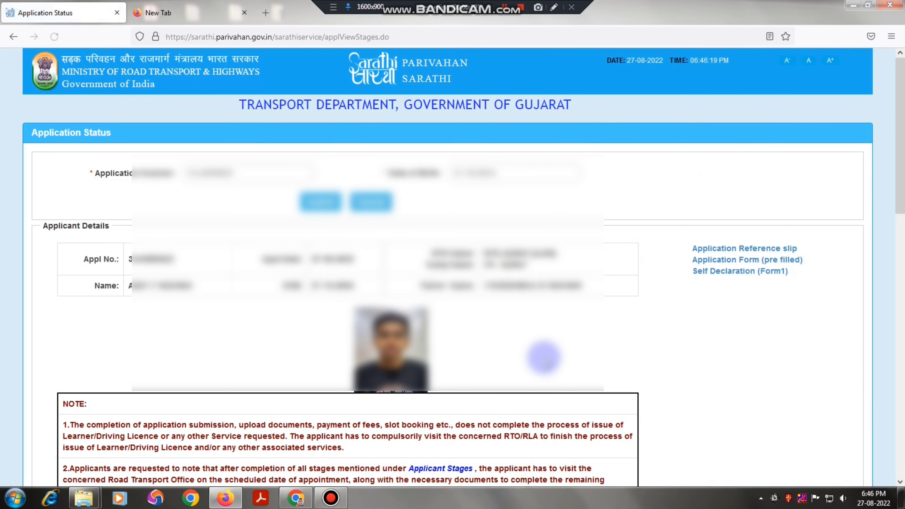
pyautogui.moveTo(898, 136); pyautogui.dragTo(872, 314)
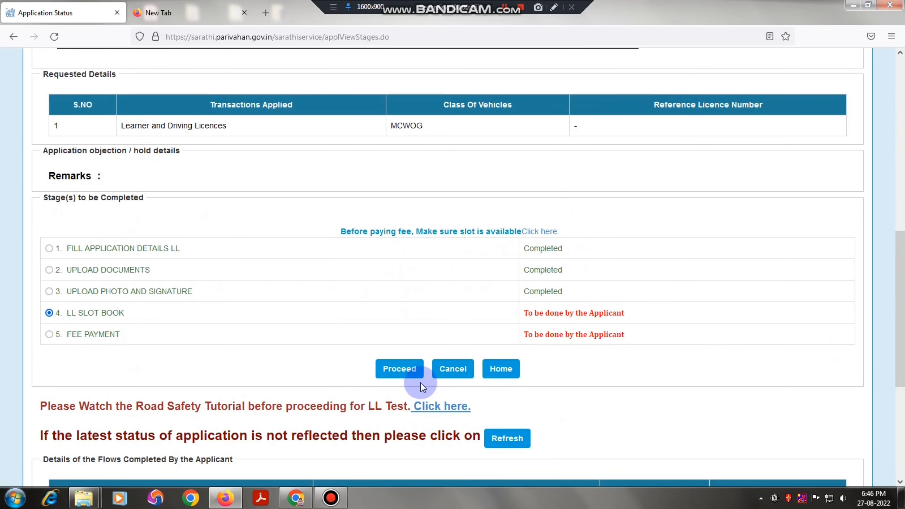
pyautogui.click(402, 371)
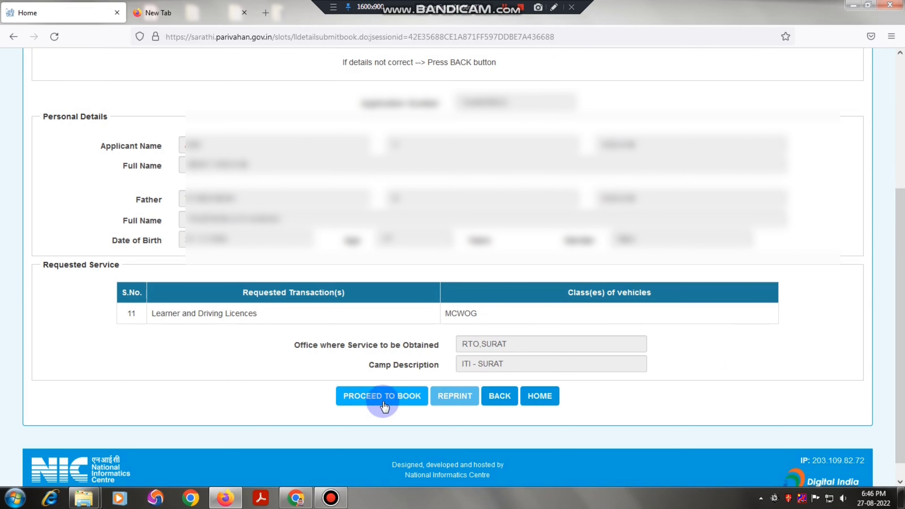
# Book the 09.00-10.00 LL test slot on 20 September 2022.
pyautogui.click(380, 402)
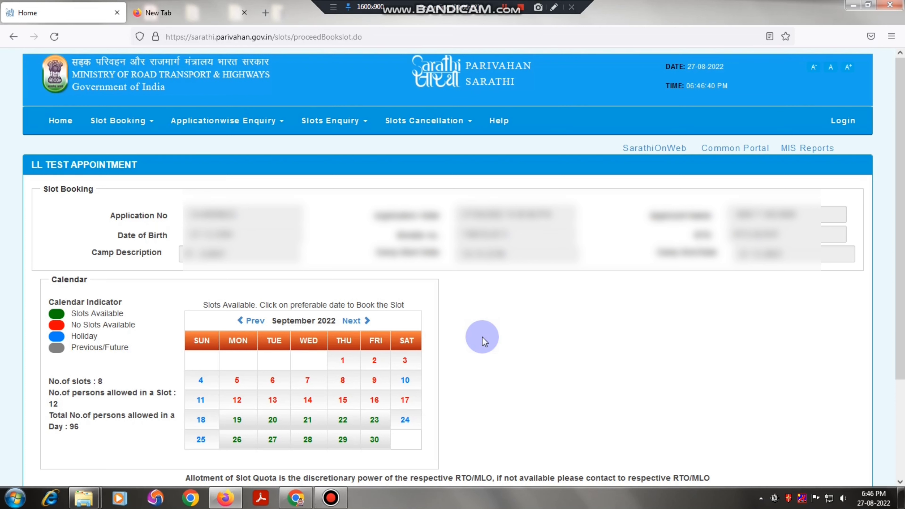
pyautogui.click(301, 418)
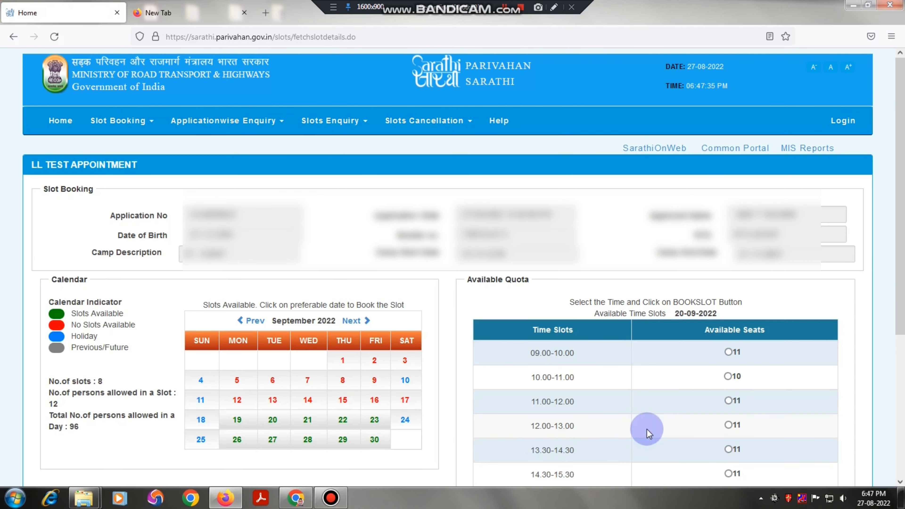
pyautogui.click(900, 377)
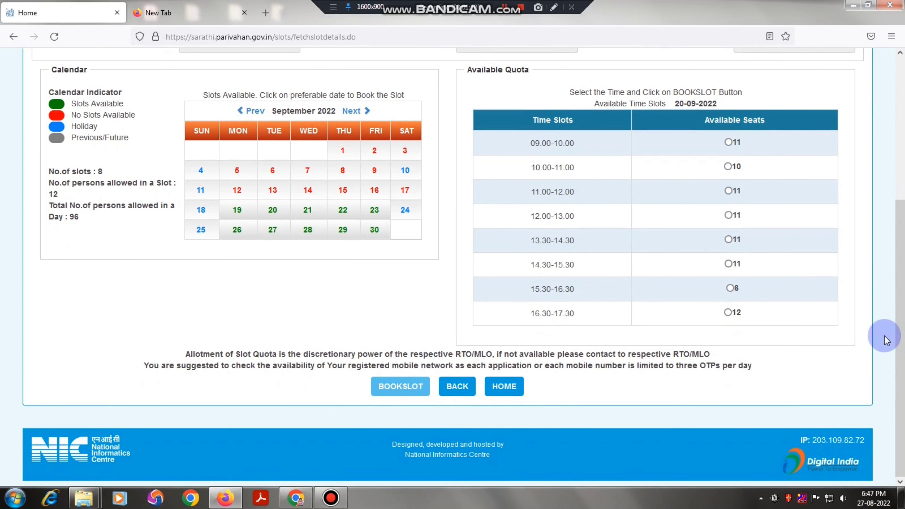
pyautogui.click(731, 144)
pyautogui.click(401, 401)
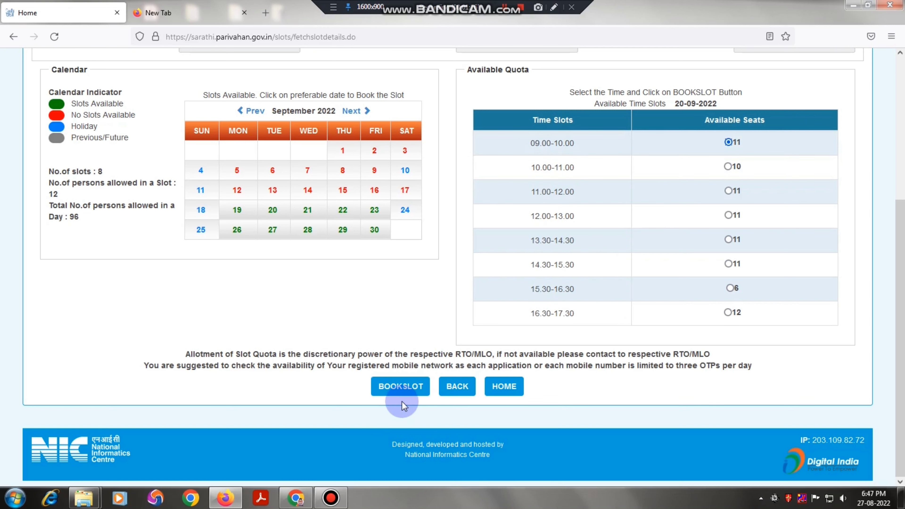
pyautogui.click(398, 385)
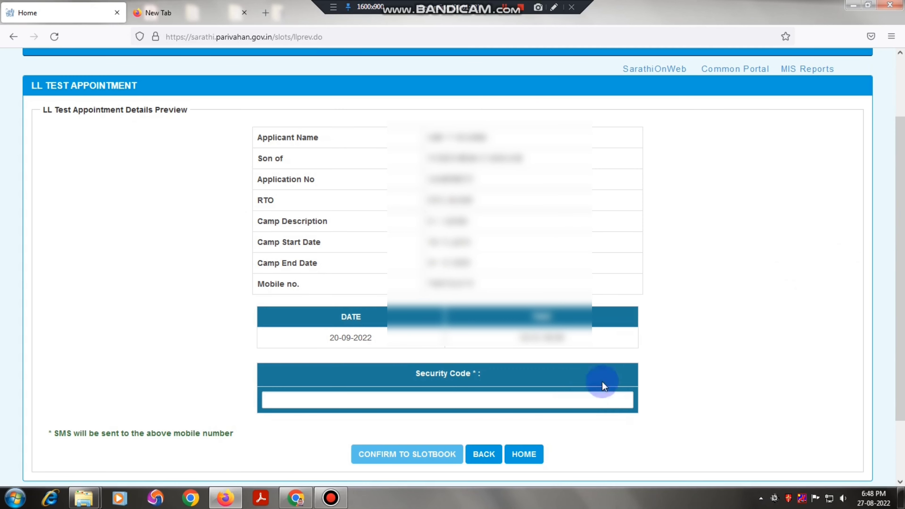
# Enter the SMS security code, confirm the slot booking, and return to Application Status.
pyautogui.hotkey('ctrl', 'v')
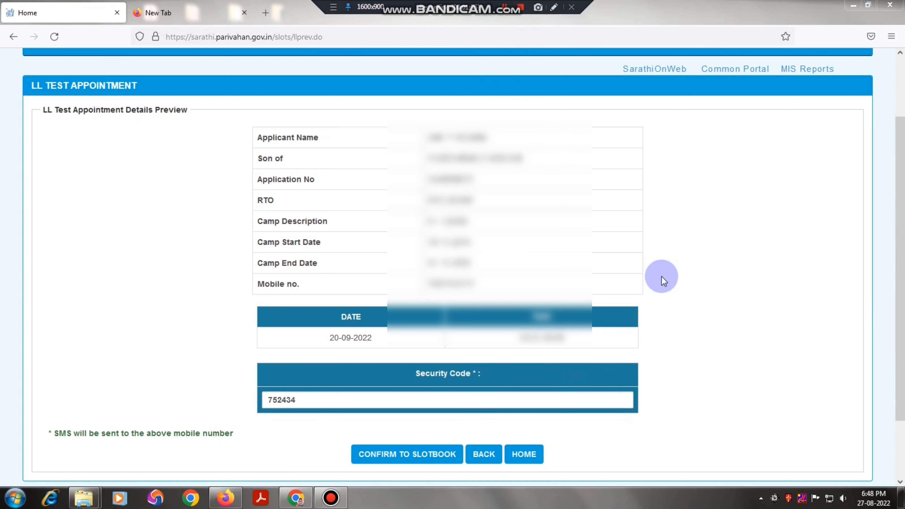
pyautogui.click(419, 460)
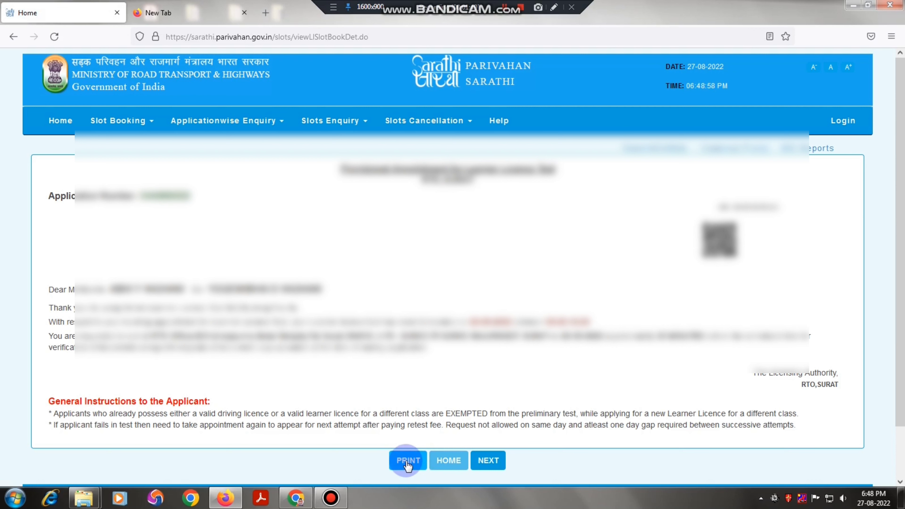
pyautogui.click(498, 465)
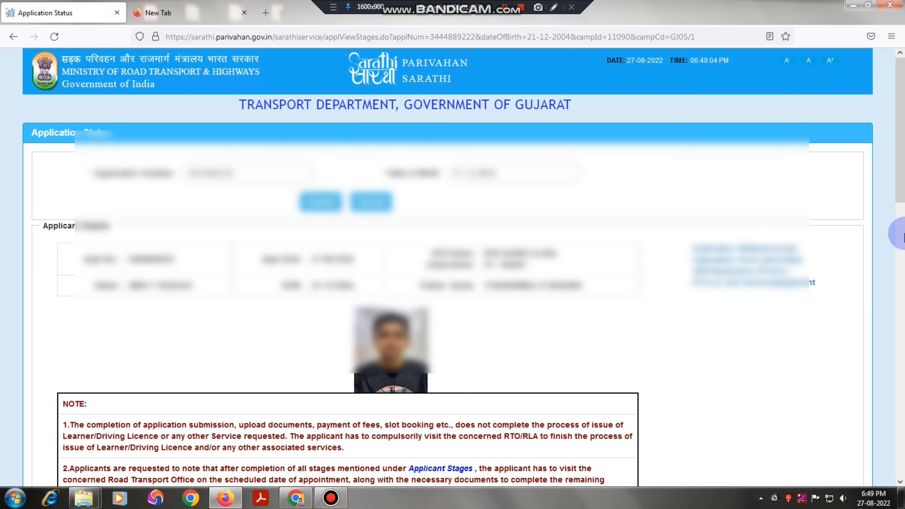
pyautogui.moveTo(898, 234); pyautogui.dragTo(899, 354)
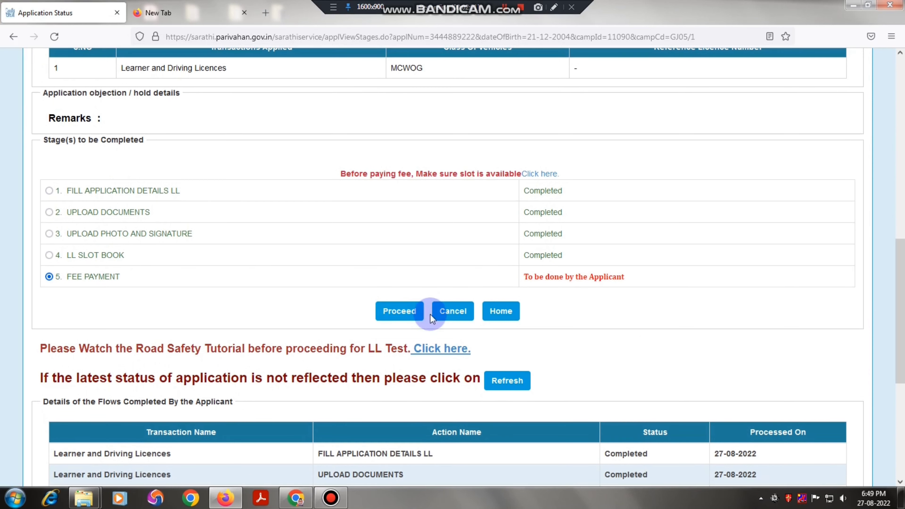
# Pay the ₹900 fee via SBIePay, entering the captcha and accepting the terms.
pyautogui.click(399, 312)
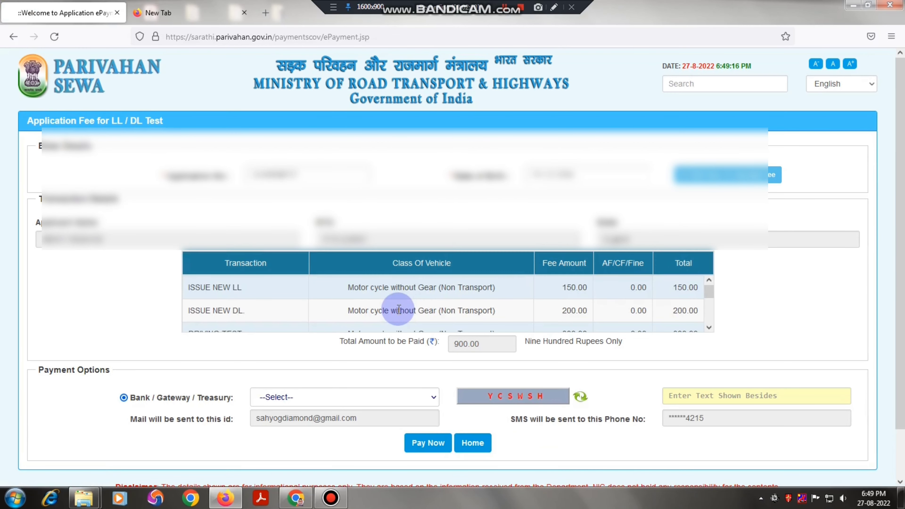
pyautogui.moveTo(706, 308); pyautogui.dragTo(712, 289)
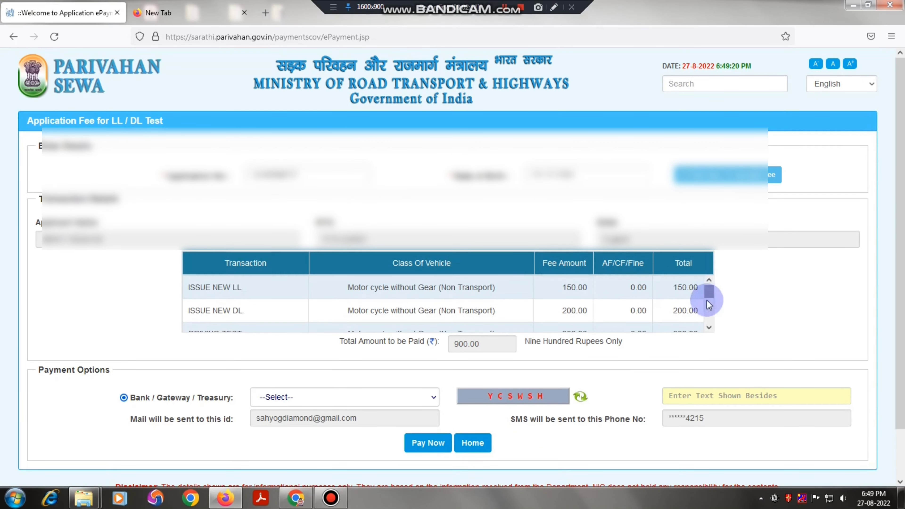
pyautogui.click(395, 397)
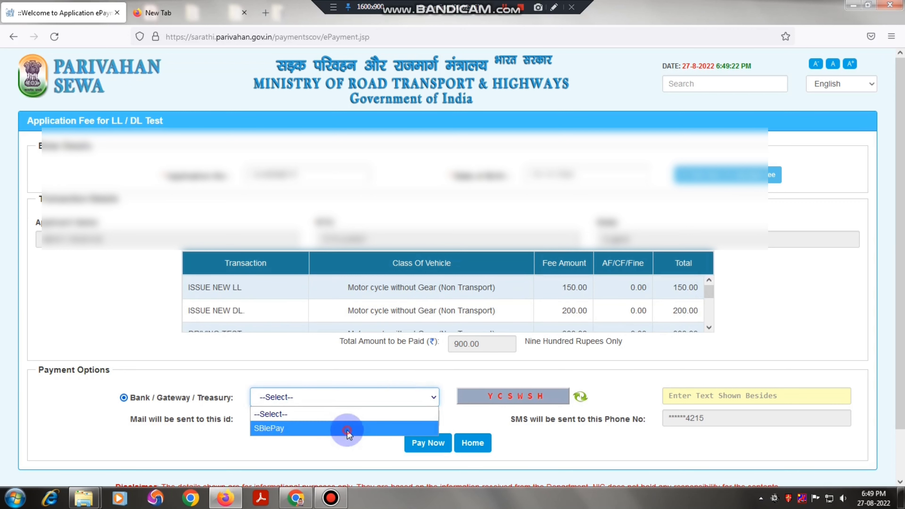
pyautogui.click(349, 428)
pyautogui.click(722, 392)
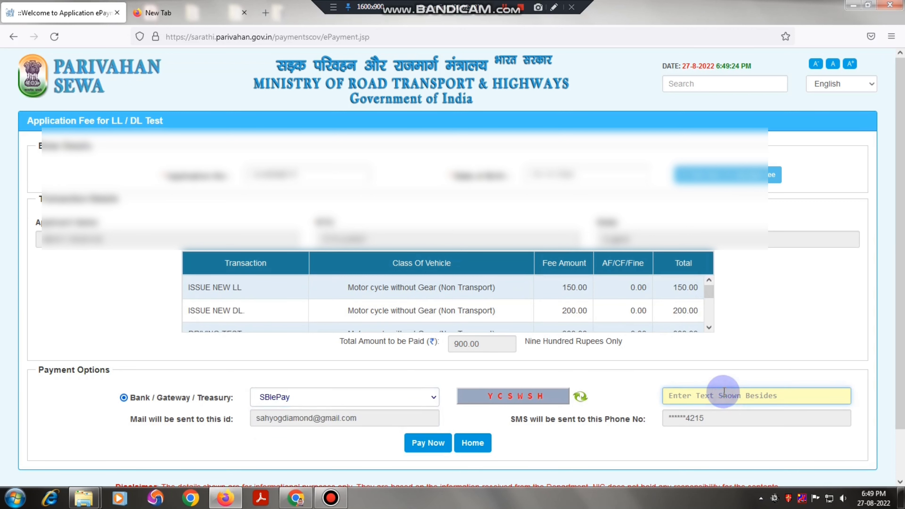
pyautogui.write('YCSWSH')
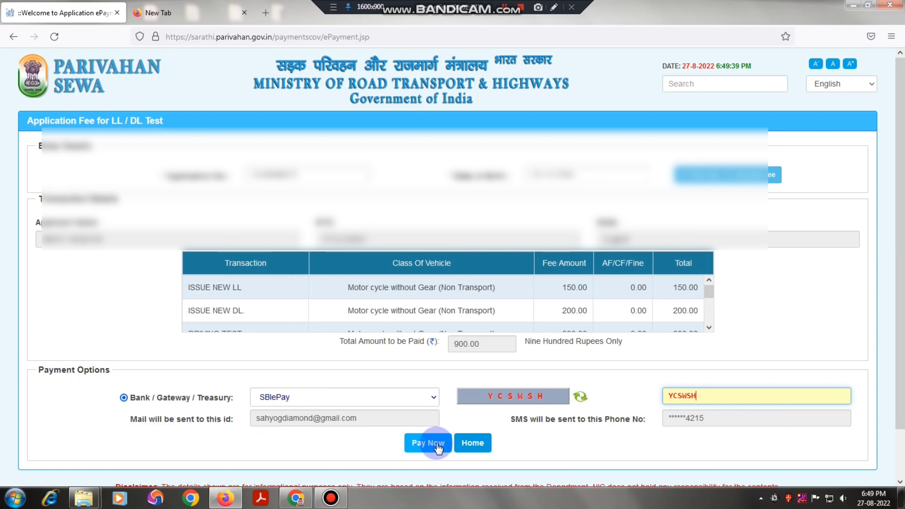
pyautogui.click(423, 446)
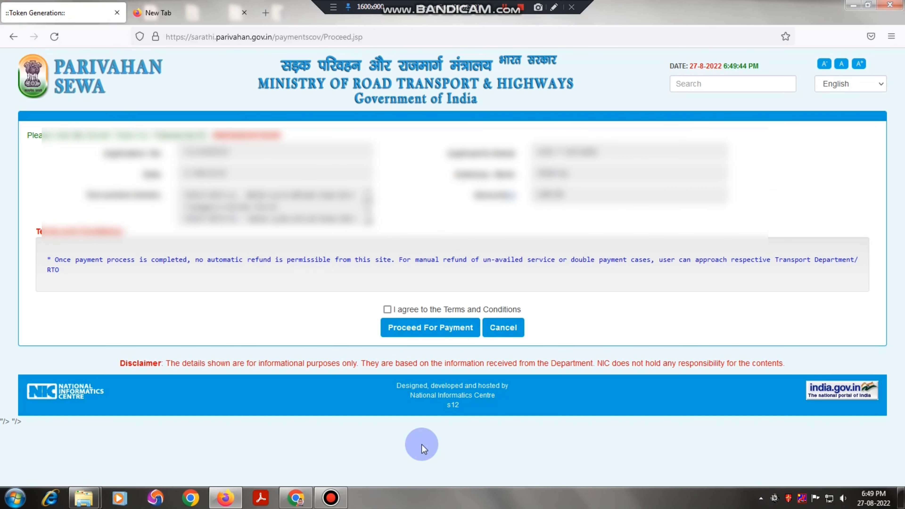
pyautogui.click(387, 309)
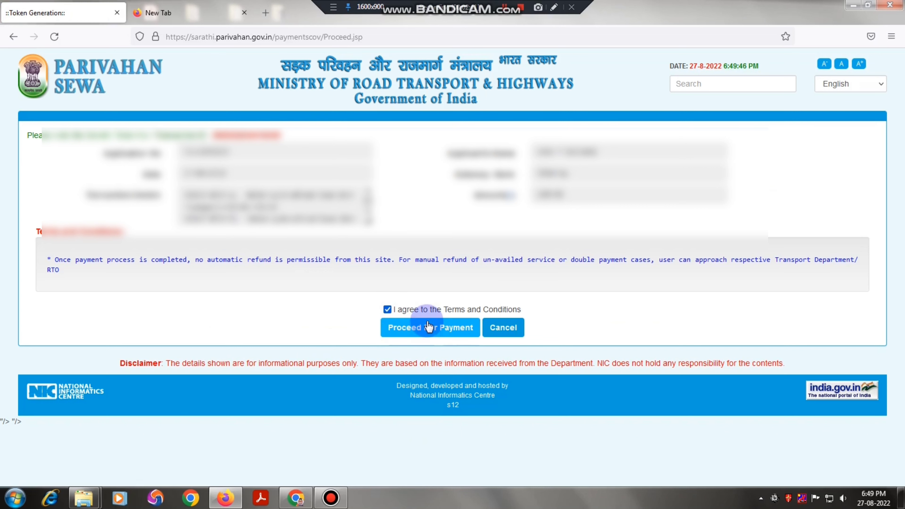
pyautogui.click(435, 335)
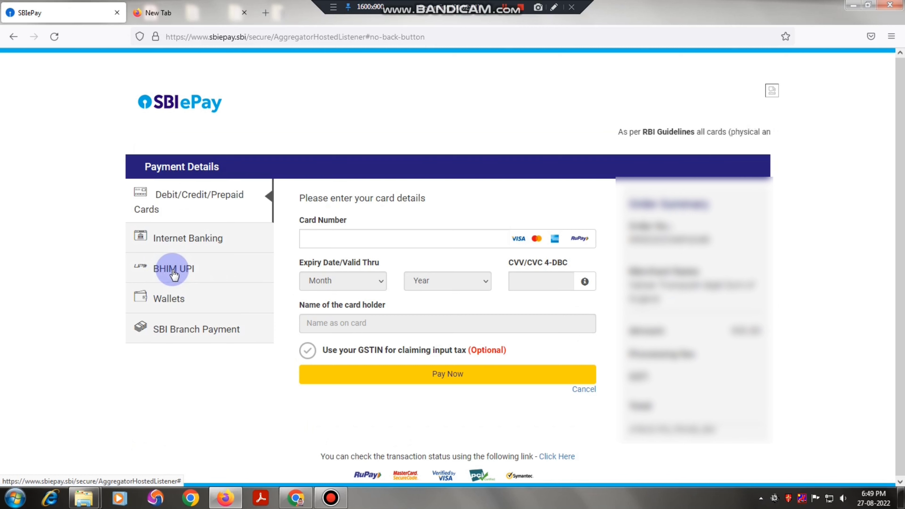
# Choose BHIM UPI, enter and validate the UPI ID, then submit the payment request.
pyautogui.click(173, 271)
pyautogui.click(303, 224)
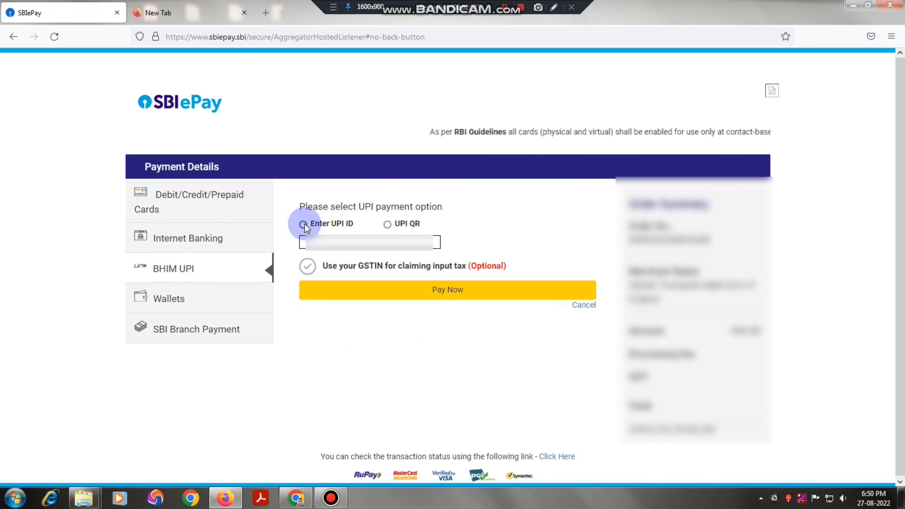
pyautogui.click(351, 243)
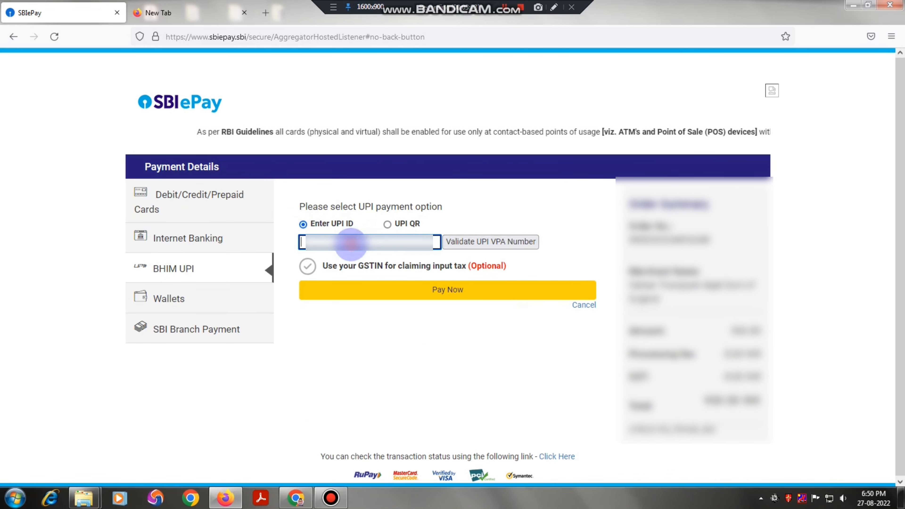
pyautogui.write('a')
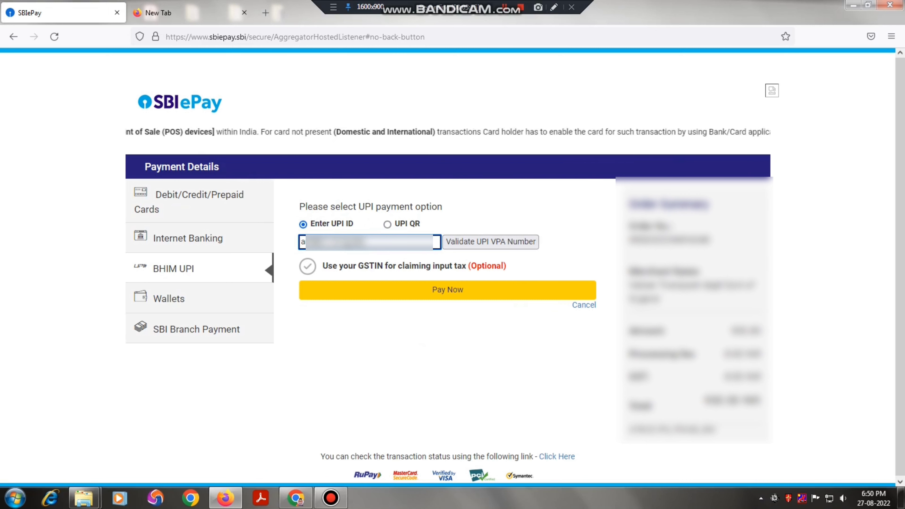
pyautogui.click(423, 273)
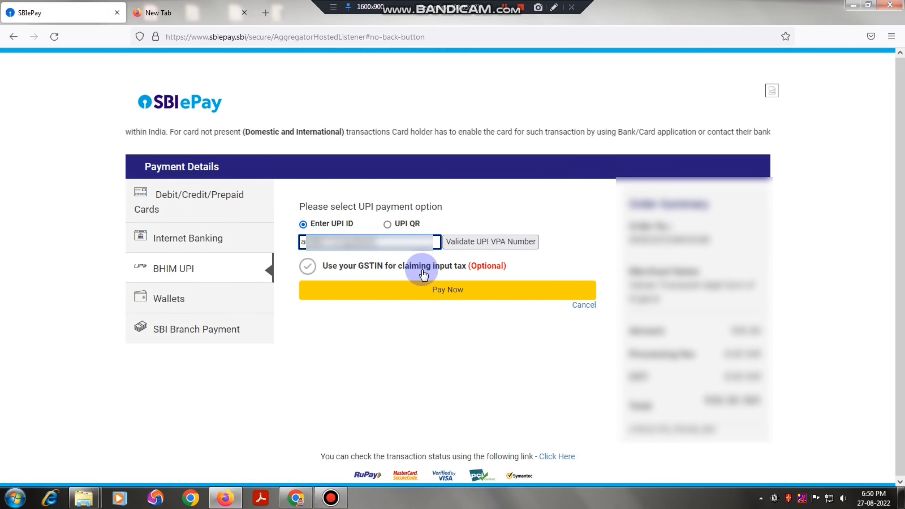
pyautogui.click(479, 243)
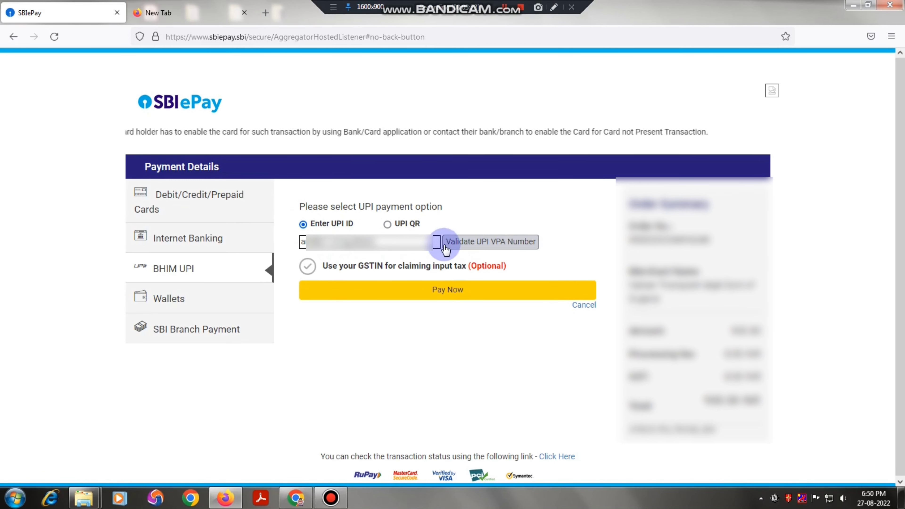
pyautogui.click(458, 294)
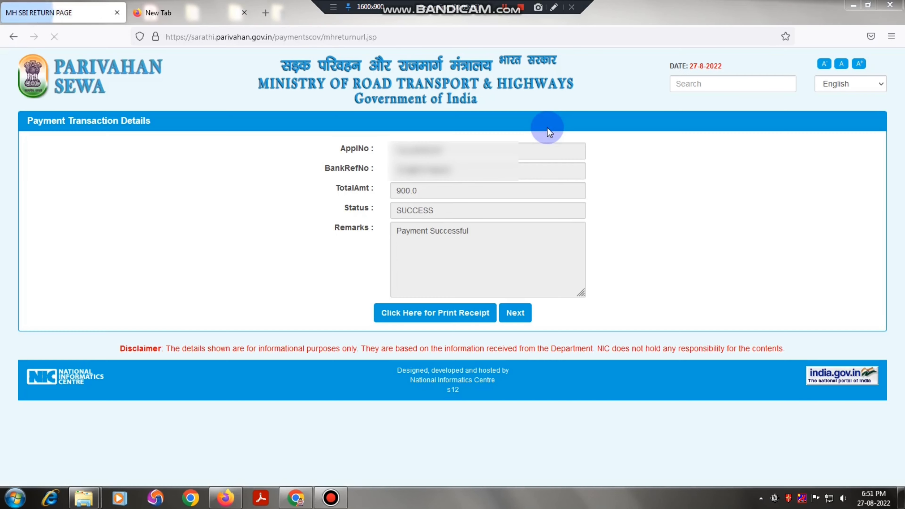
# Generate the e-receipt for the first payment record after entering the captcha.
pyautogui.click(451, 315)
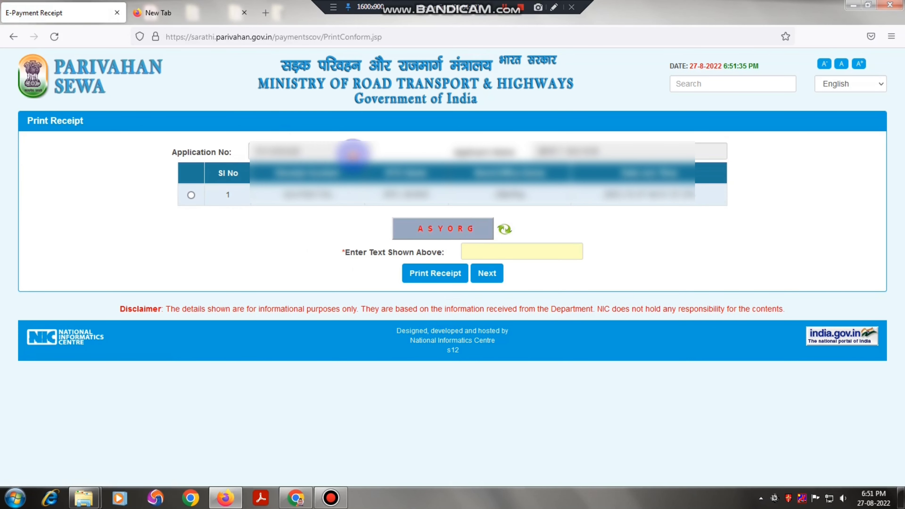
pyautogui.click(192, 195)
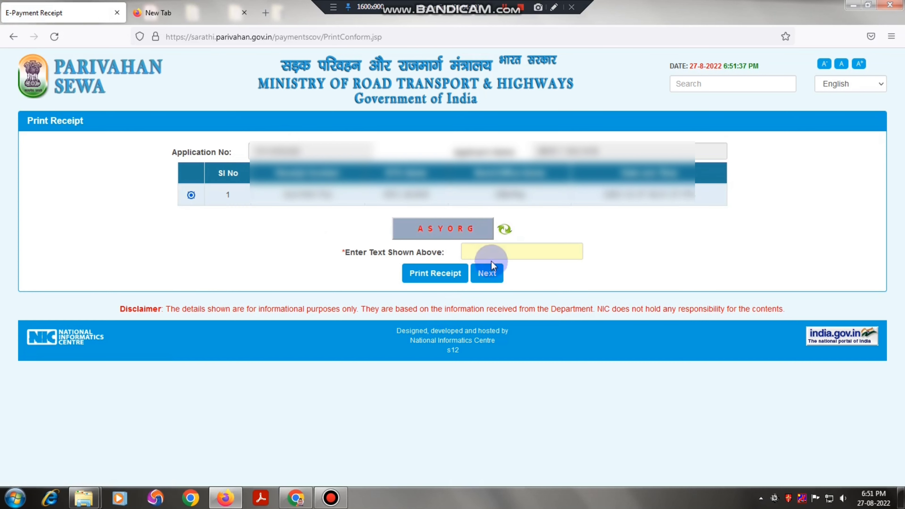
pyautogui.click(495, 251)
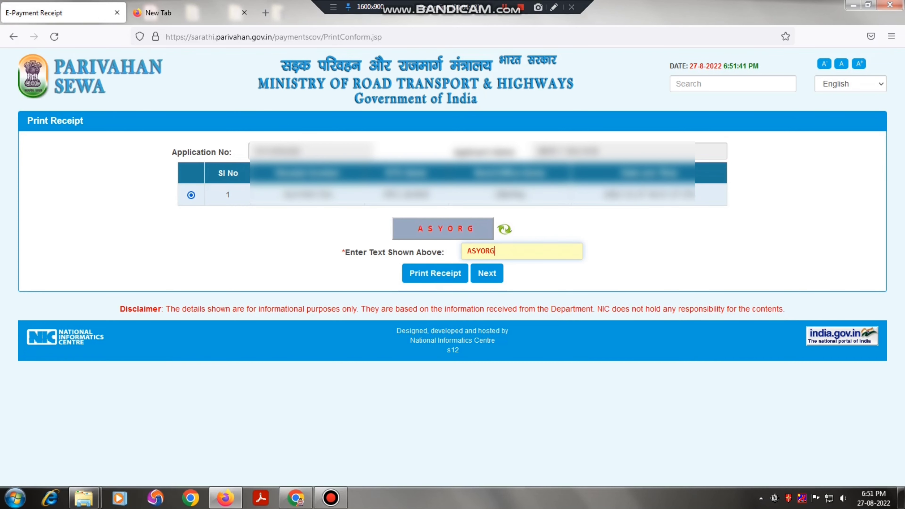
pyautogui.click(432, 274)
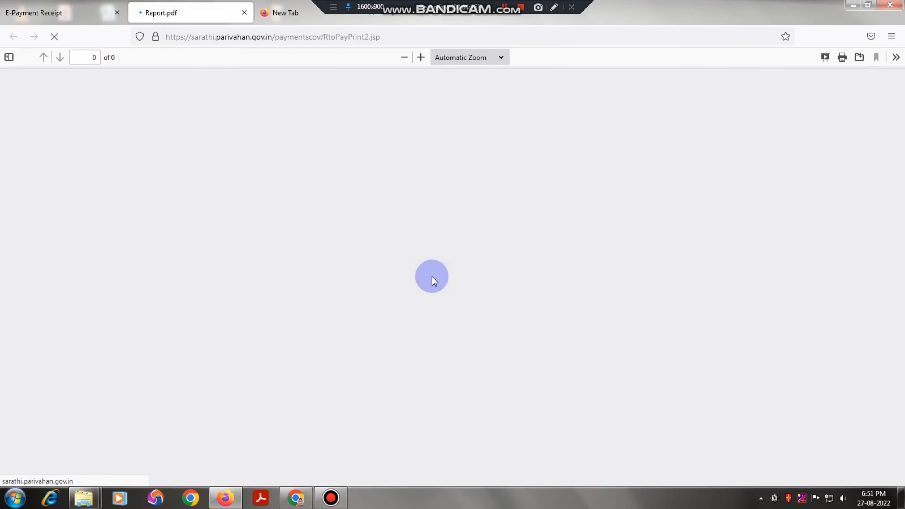
# Review the receipt fee lines, save it as Report.pdf, then close it and continue.
pyautogui.moveTo(218, 285); pyautogui.dragTo(278, 285)
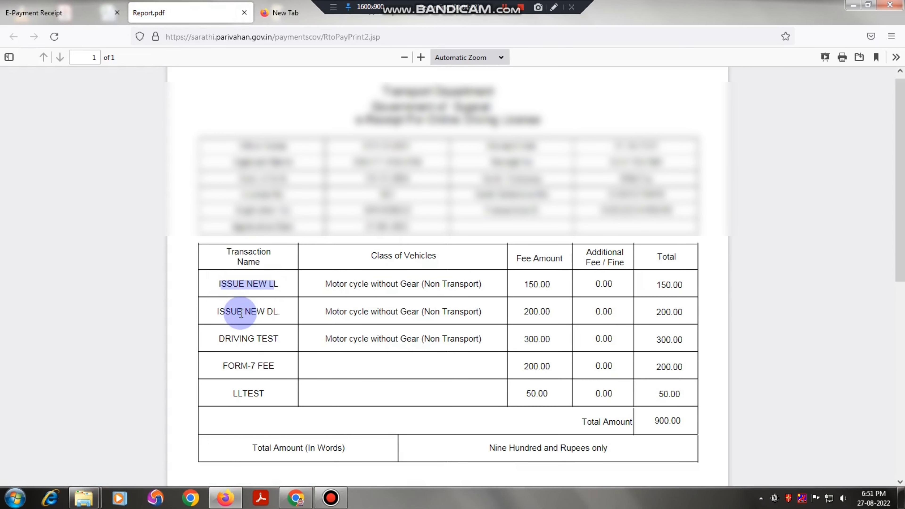
pyautogui.moveTo(219, 312); pyautogui.dragTo(284, 312)
pyautogui.moveTo(219, 340); pyautogui.dragTo(297, 342)
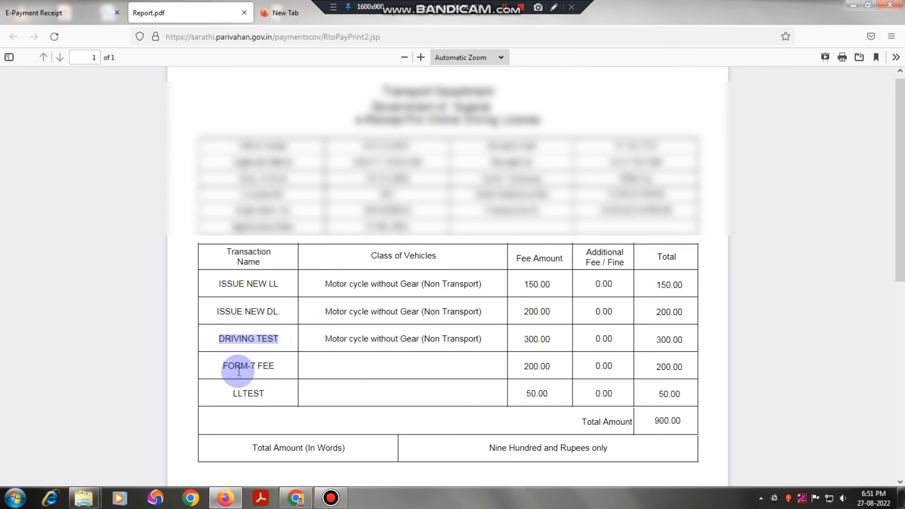
pyautogui.moveTo(236, 367); pyautogui.dragTo(278, 367)
pyautogui.click(278, 366)
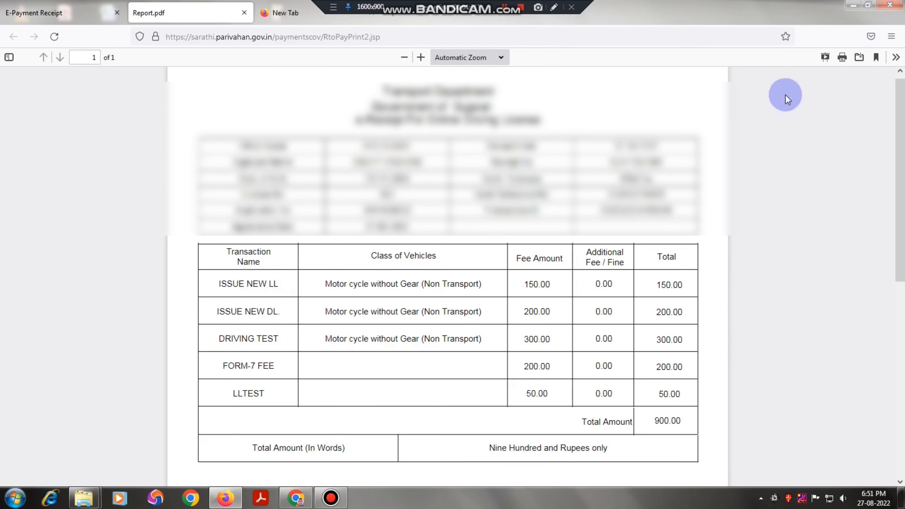
pyautogui.click(842, 58)
pyautogui.click(665, 440)
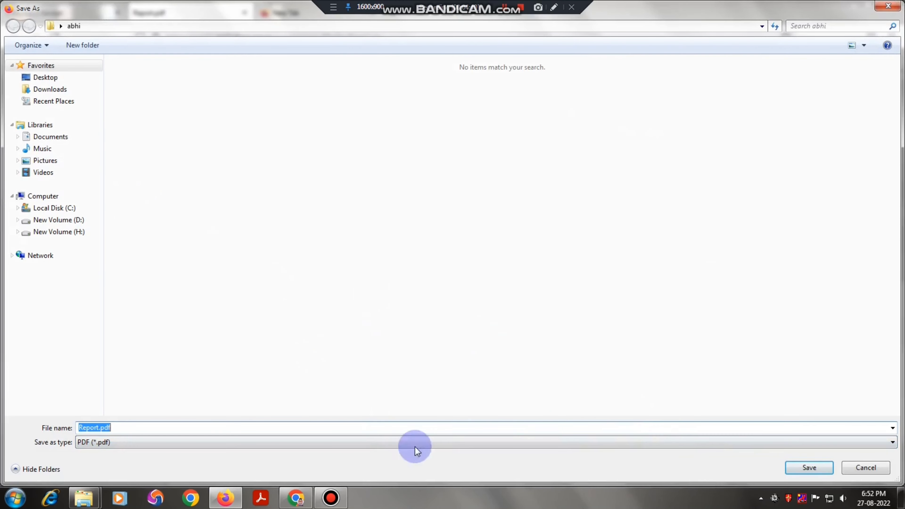
pyautogui.click(809, 468)
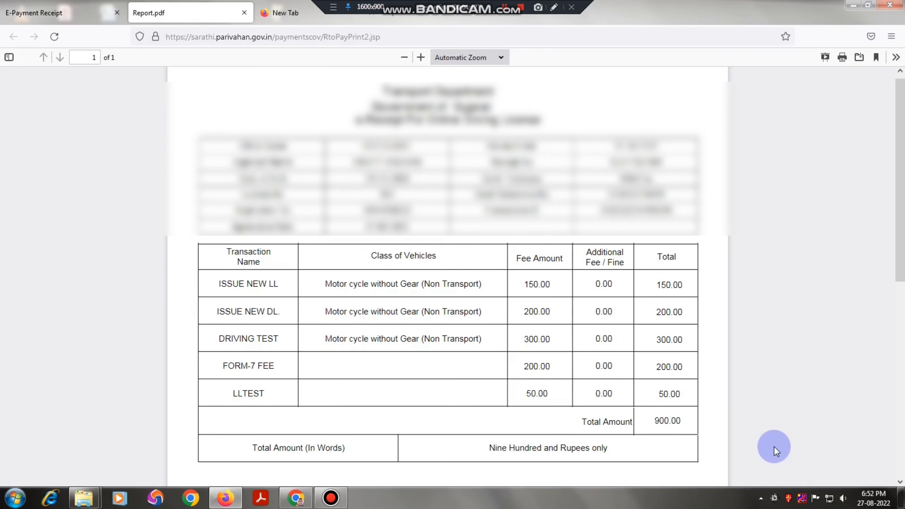
pyautogui.click(245, 14)
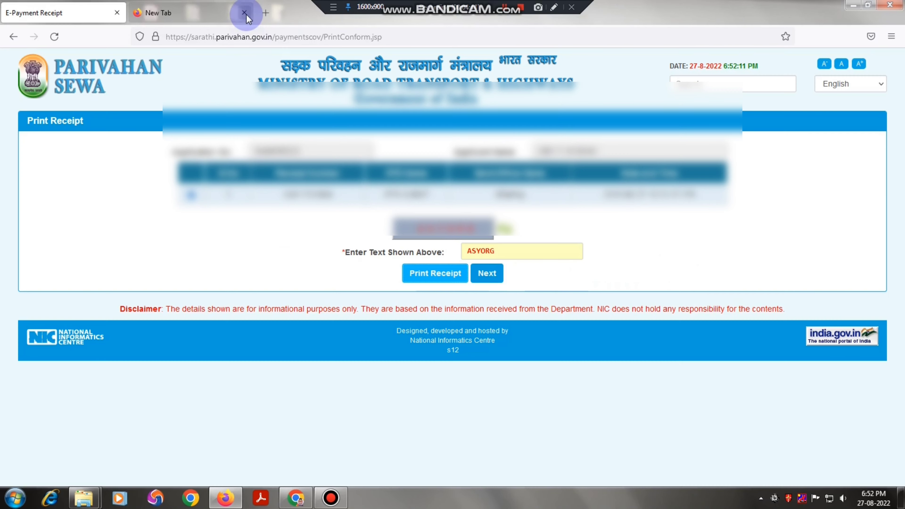
pyautogui.click(490, 284)
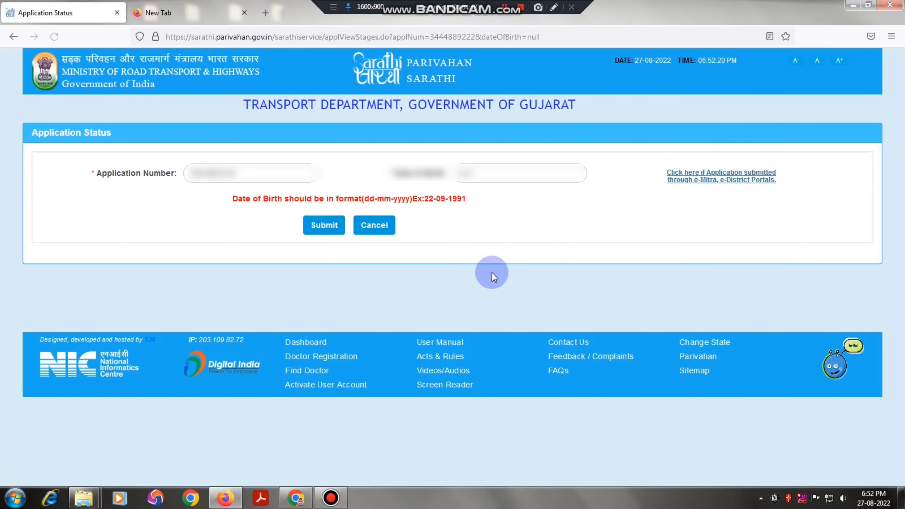
# Enter the applicant's date of birth and submit to retrieve the application.
pyautogui.click(462, 173)
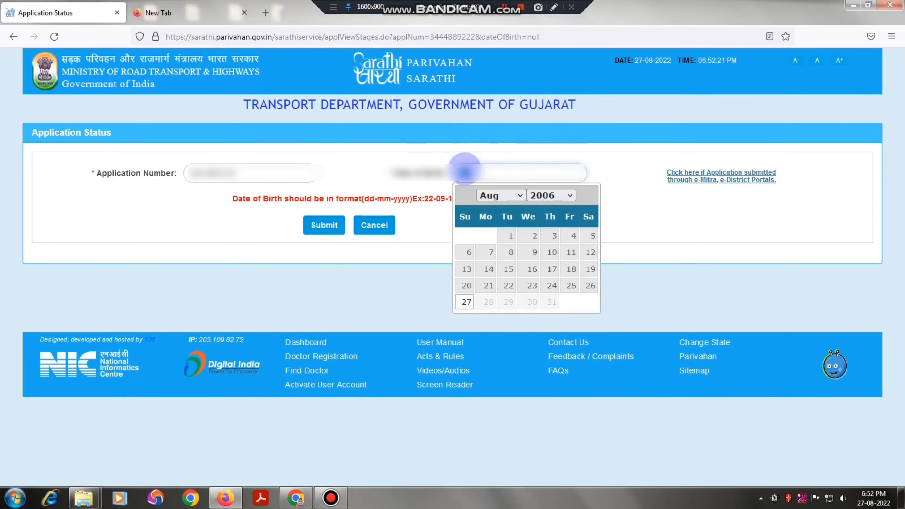
pyautogui.click(327, 228)
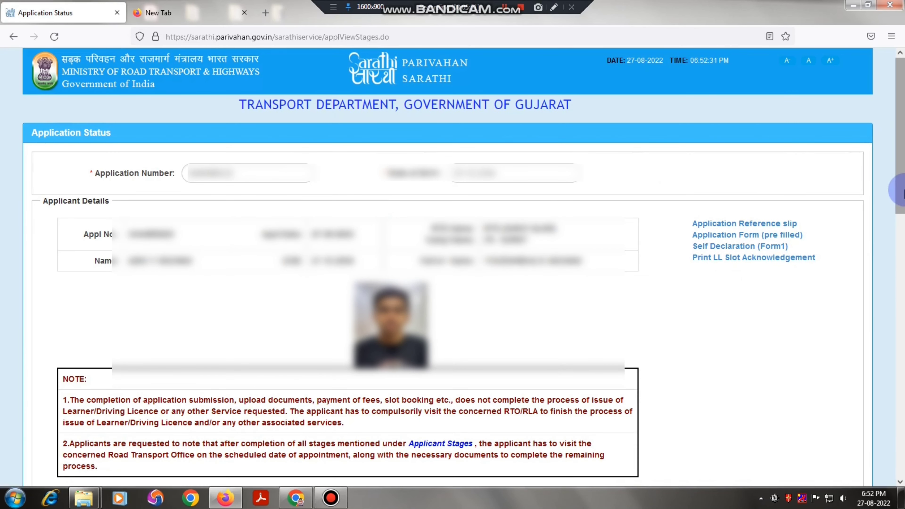
pyautogui.moveTo(901, 178); pyautogui.dragTo(902, 182)
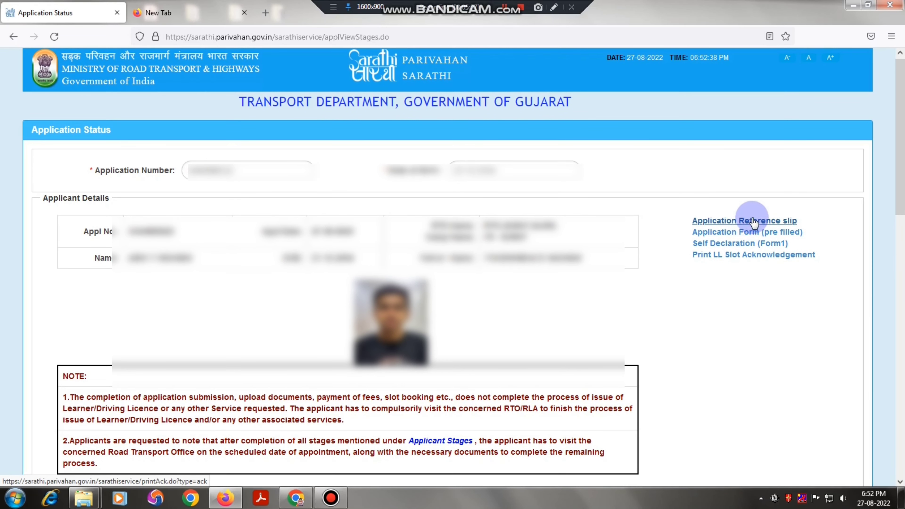
# Save the LL test slot acknowledgement (Provisional Appointment letter) as a PDF.
pyautogui.click(760, 257)
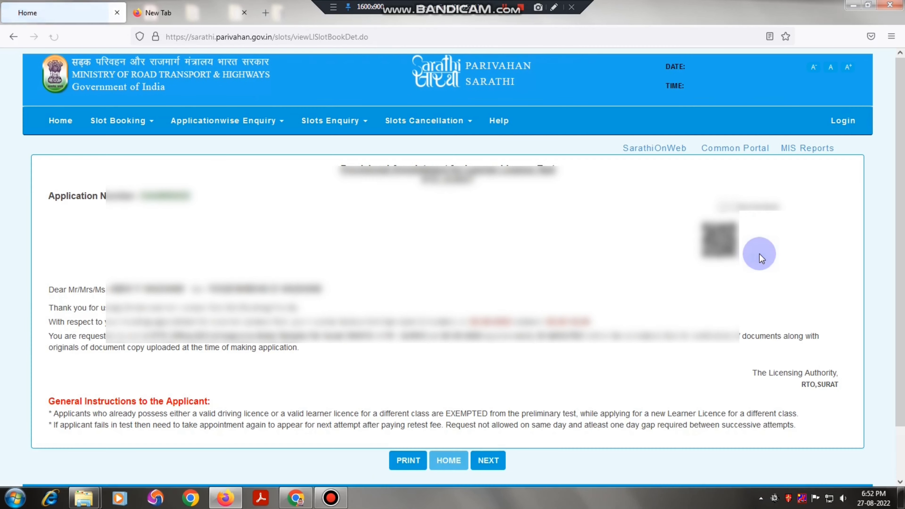
pyautogui.click(409, 461)
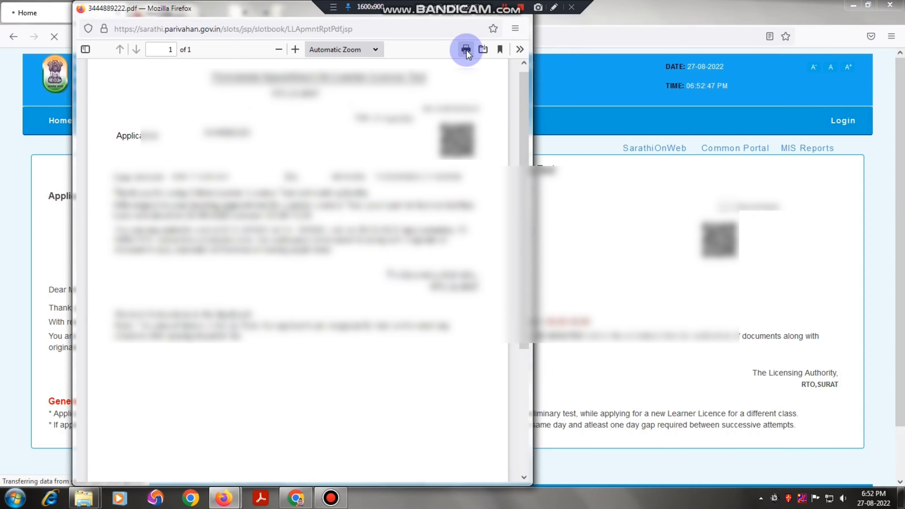
pyautogui.click(466, 52)
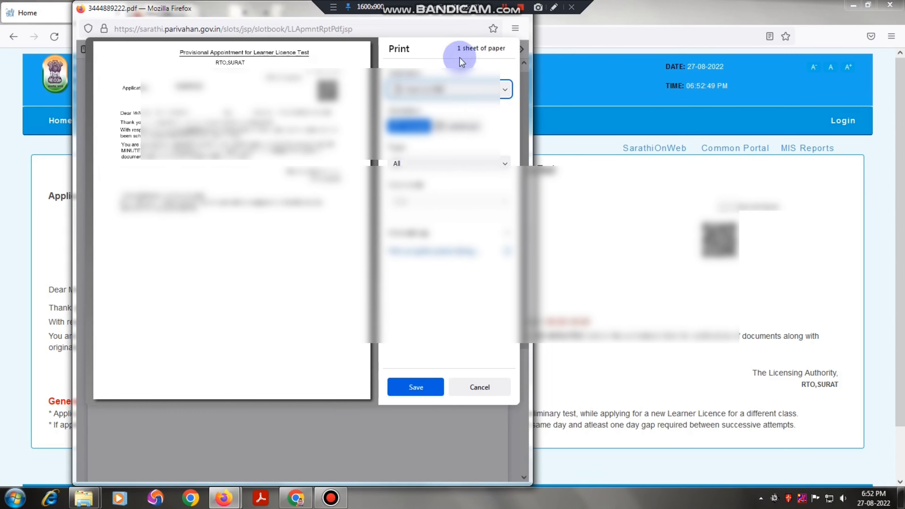
pyautogui.click(413, 387)
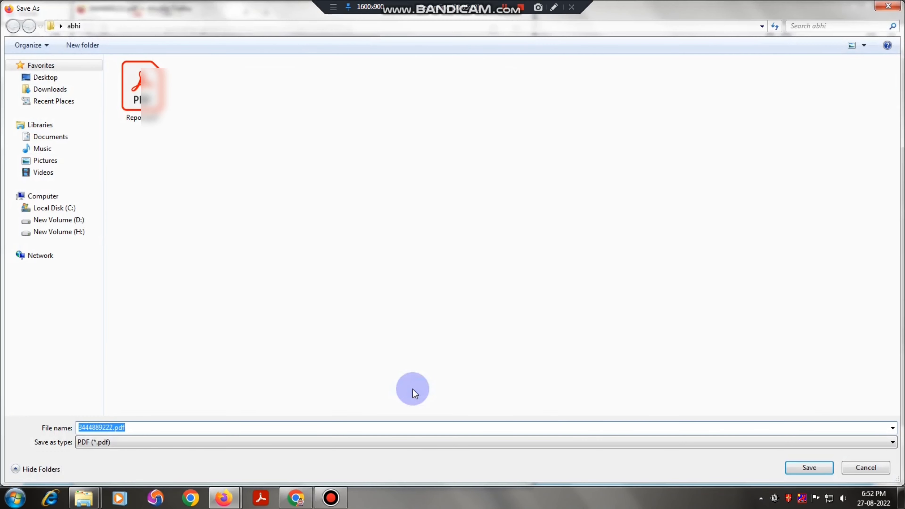
pyautogui.click(806, 469)
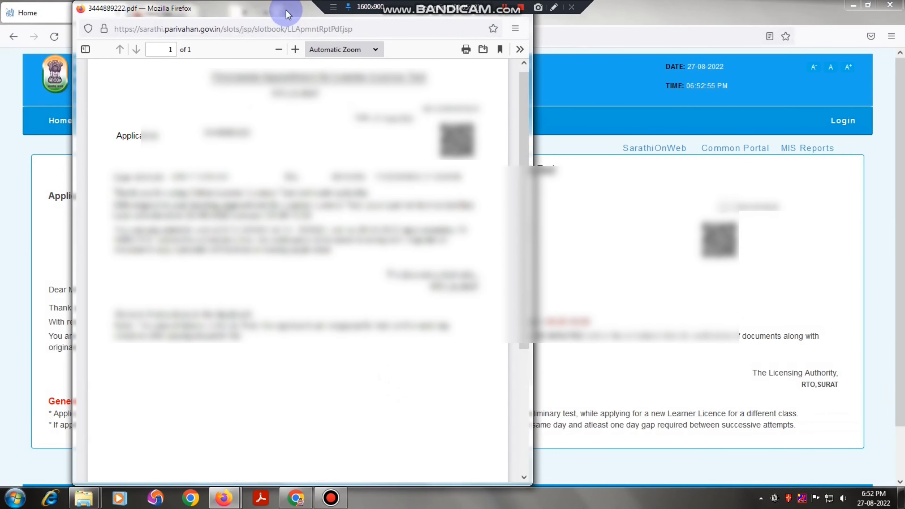
# Close the acknowledgement PDF window and continue to the Application Status page.
pyautogui.moveTo(285, 3); pyautogui.dragTo(290, 23)
pyautogui.click(520, 27)
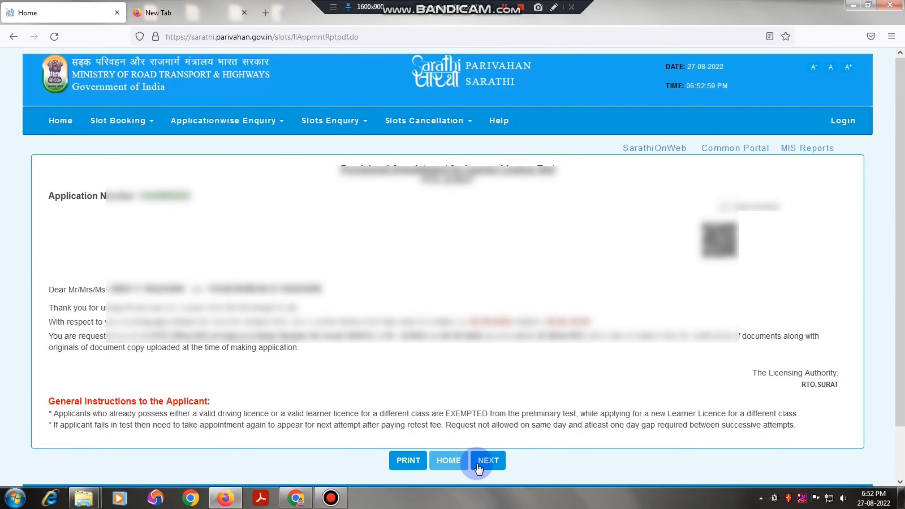
pyautogui.click(487, 460)
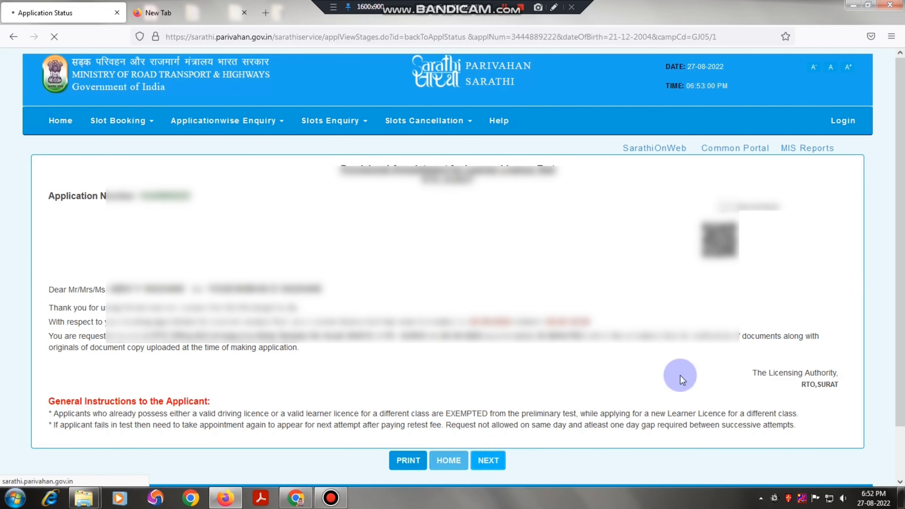